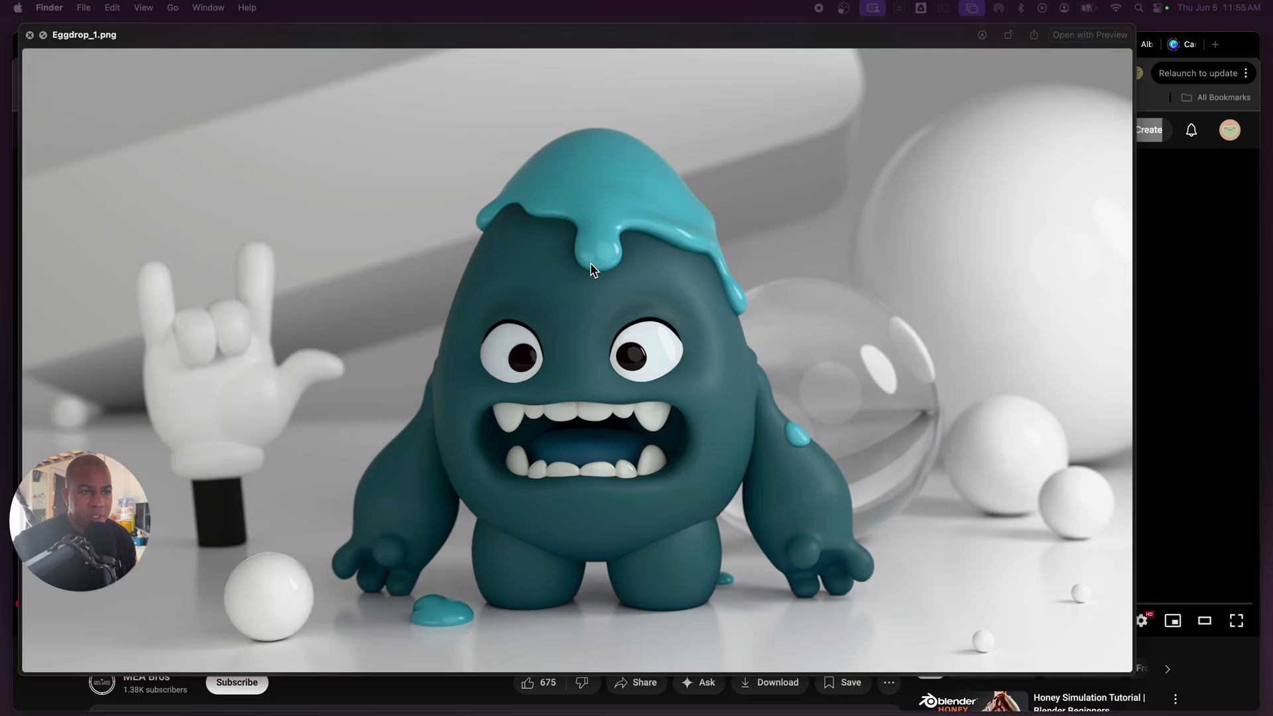
click(43, 34)
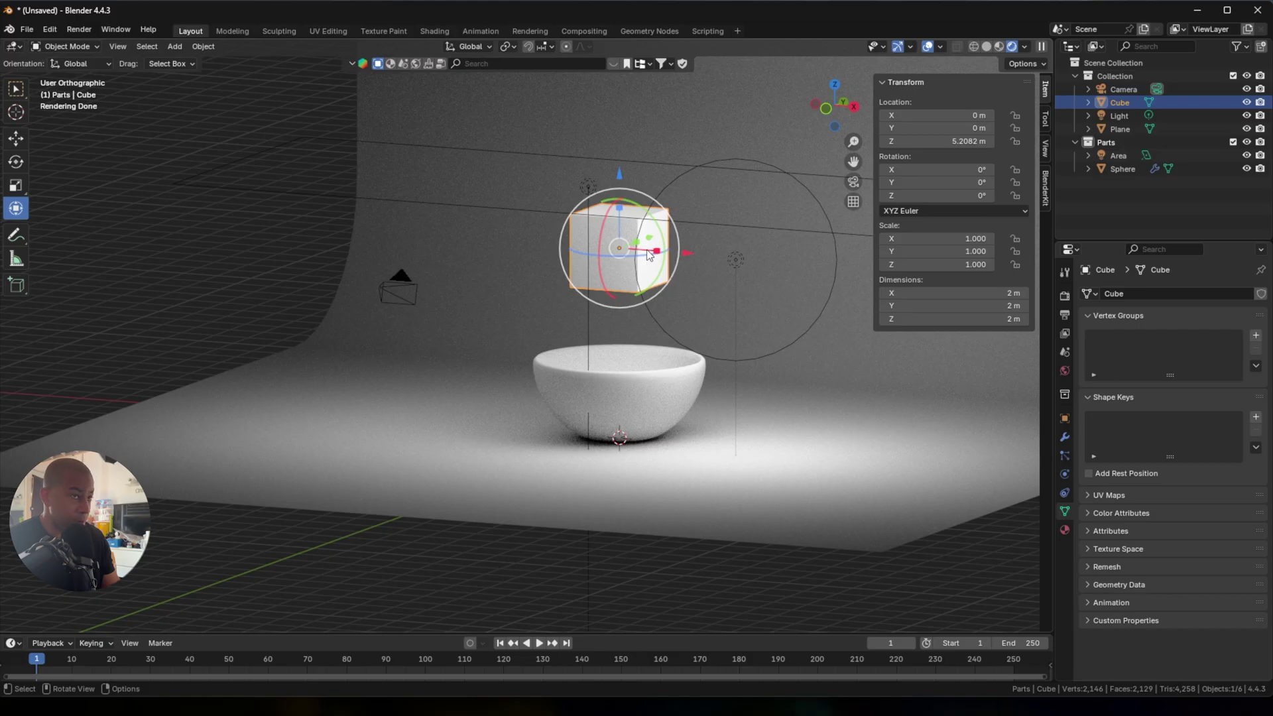
Apply the Quick Liquid effect to the cube above the bowl.
key(F3)
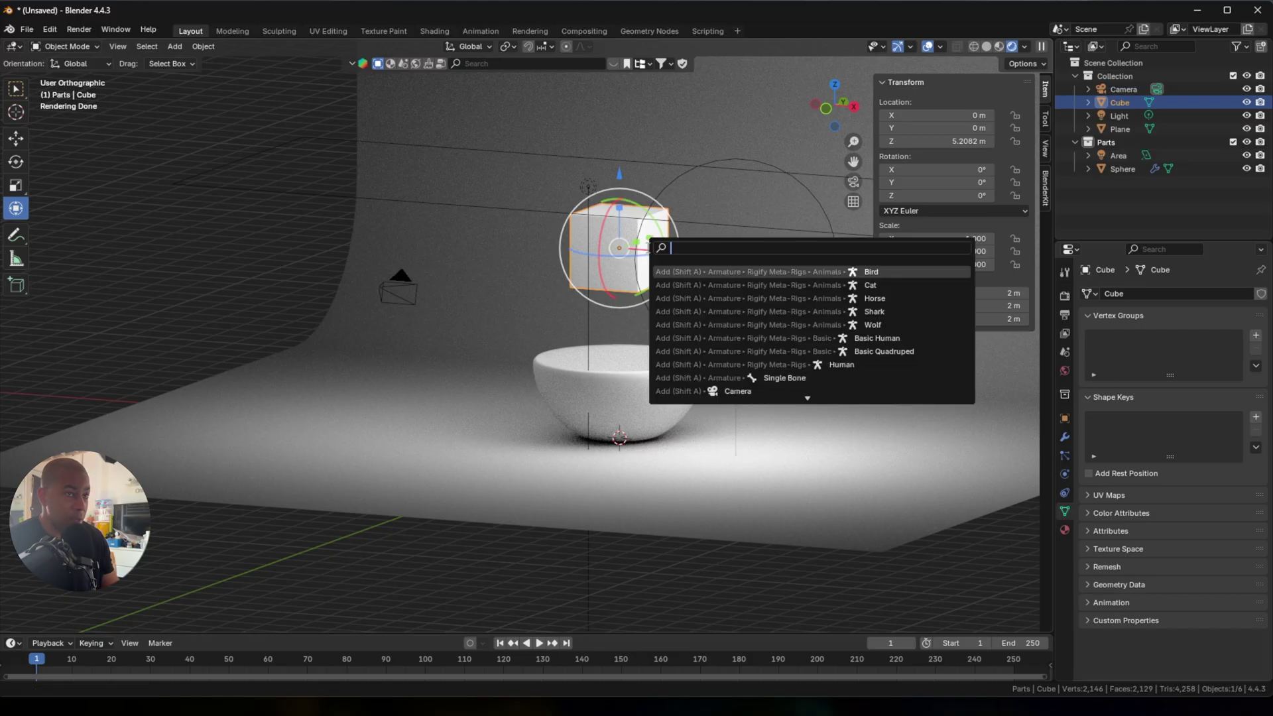
text(q)
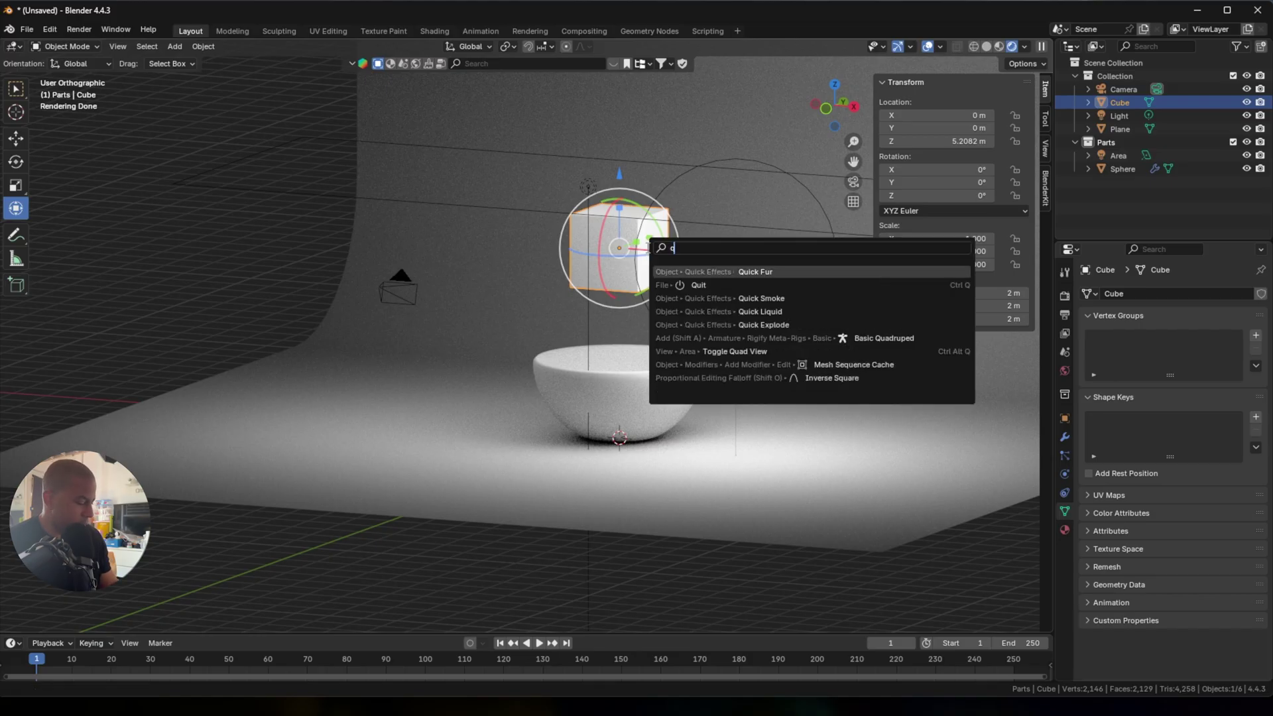
text(ui)
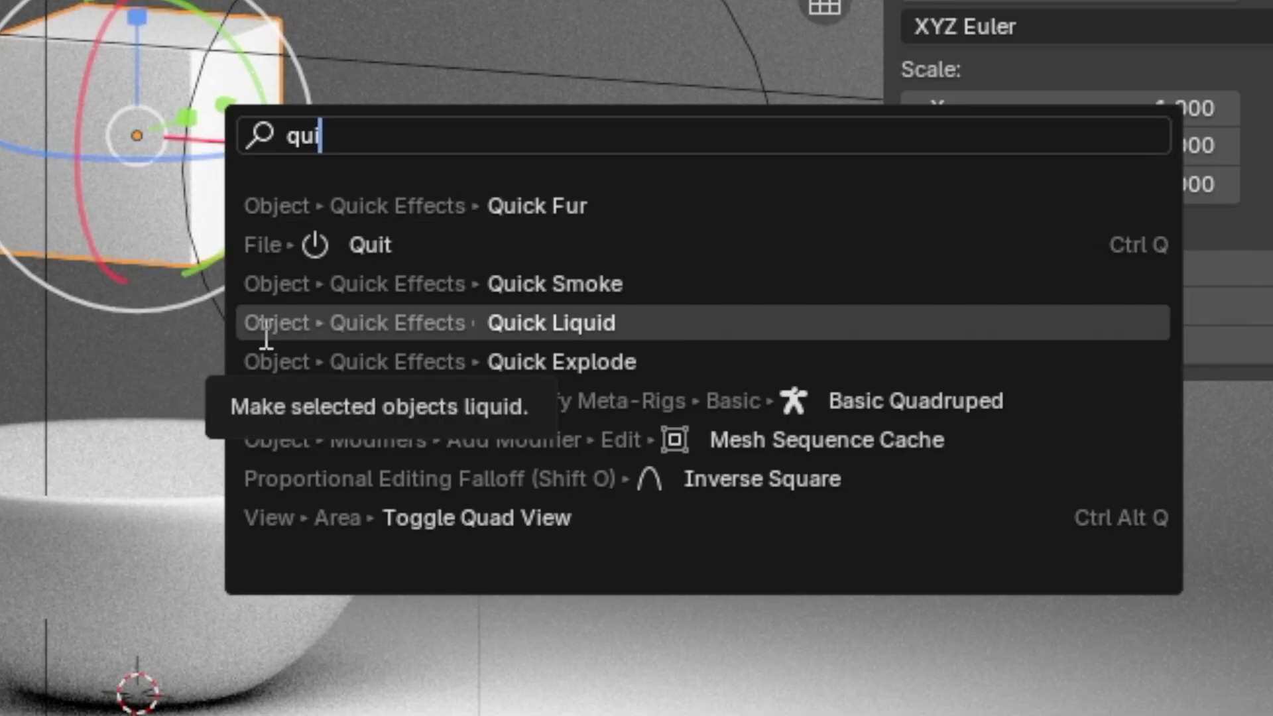
click(661, 315)
Hide the Liquid Domain box in the viewport so the small cube inside it can be reached.
key(Tab)
middle_drag(661, 314, 634, 488)
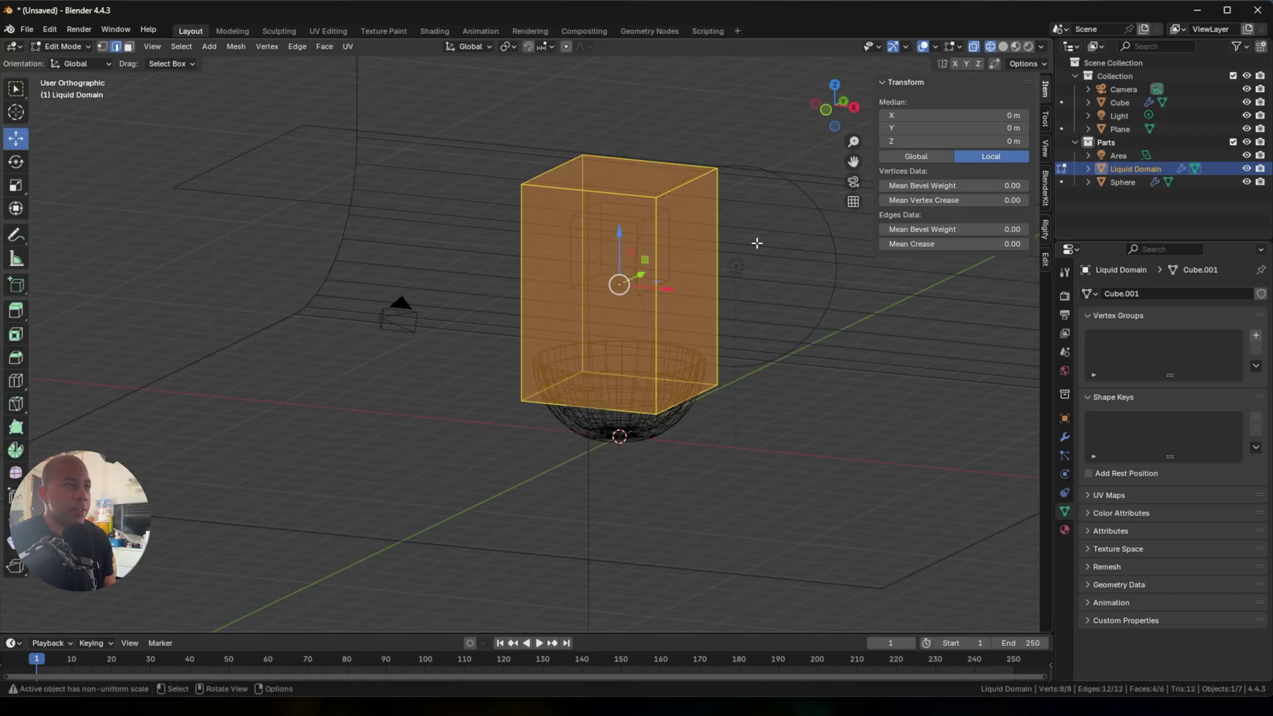
middle_drag(757, 243, 610, 201)
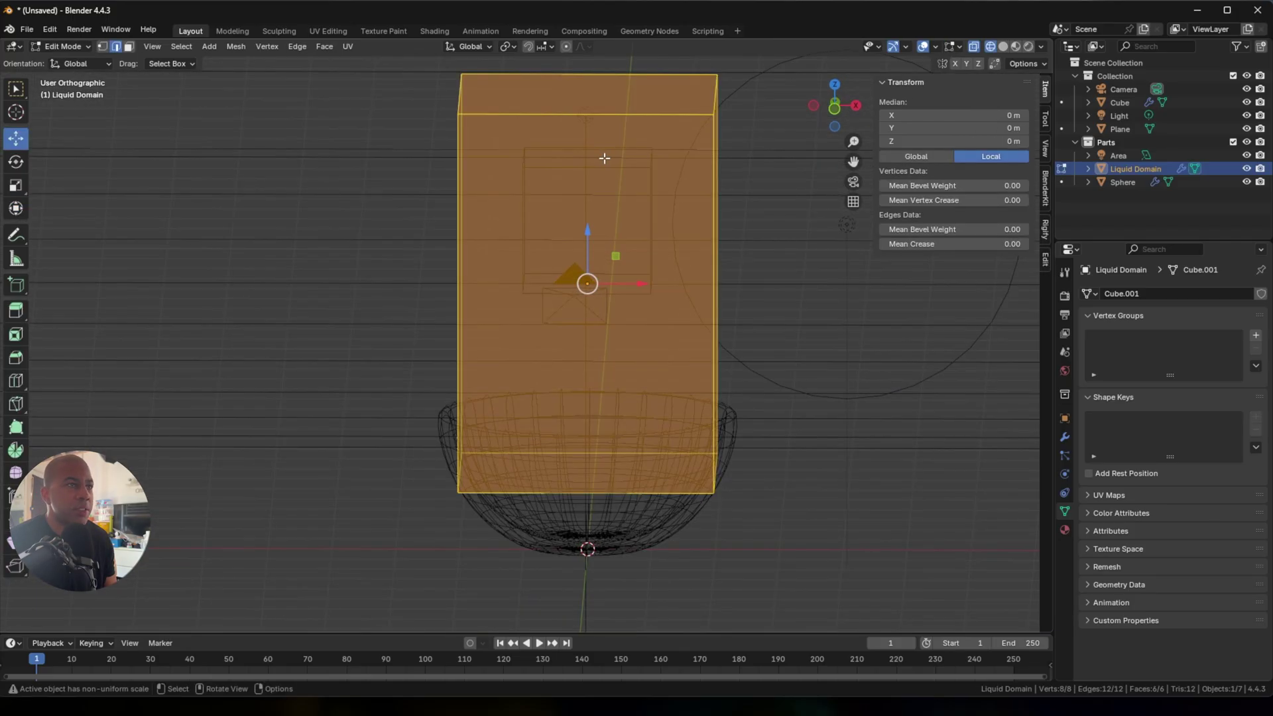
key(alt+a)
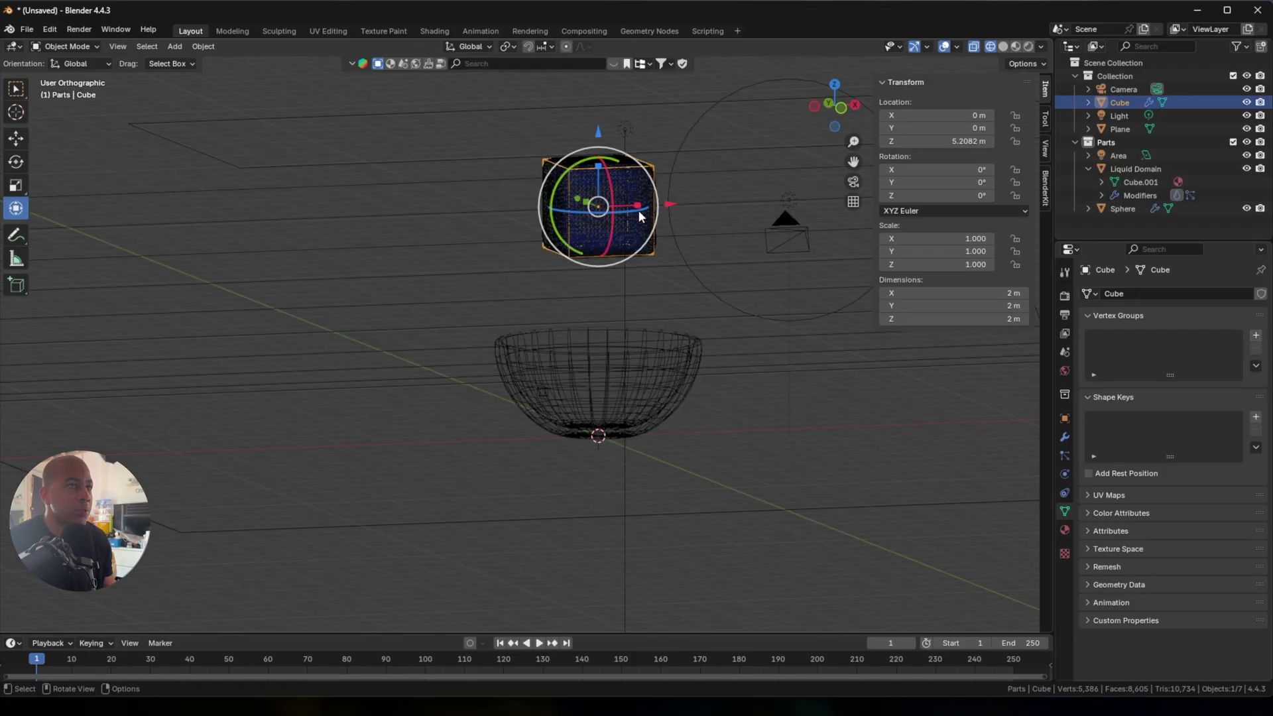
key(Tab)
click(1136, 169)
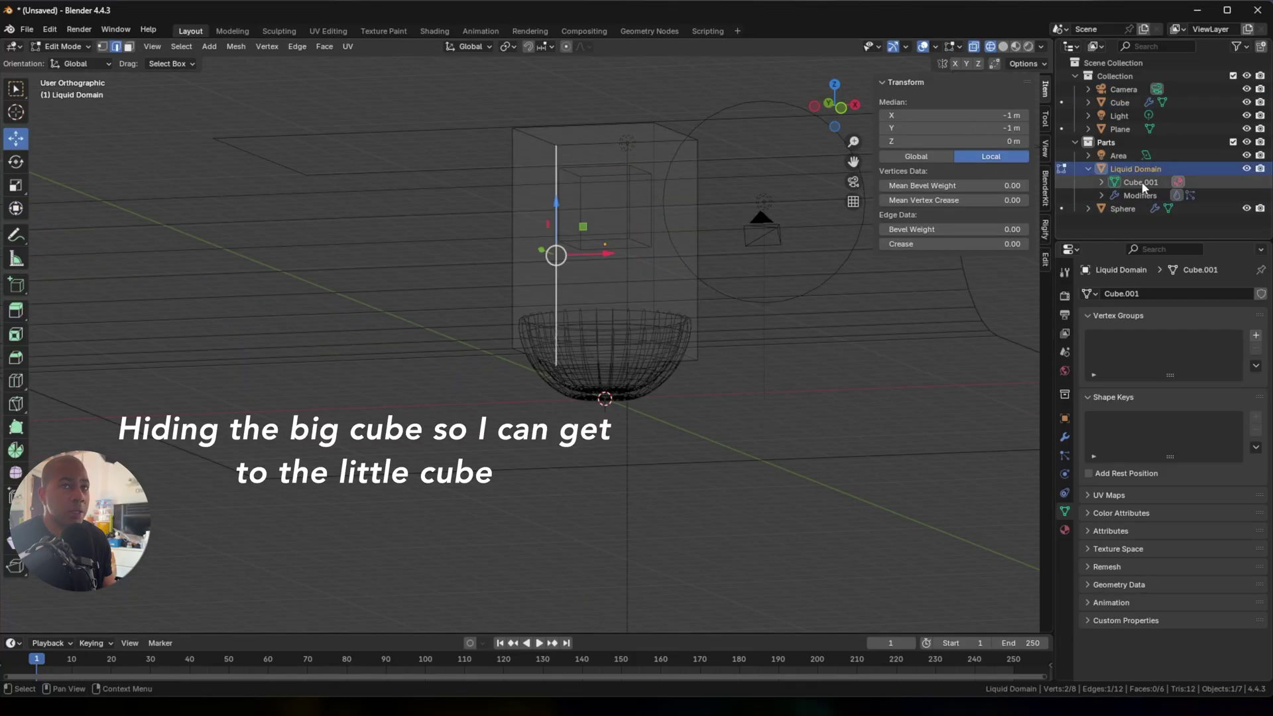
click(1247, 168)
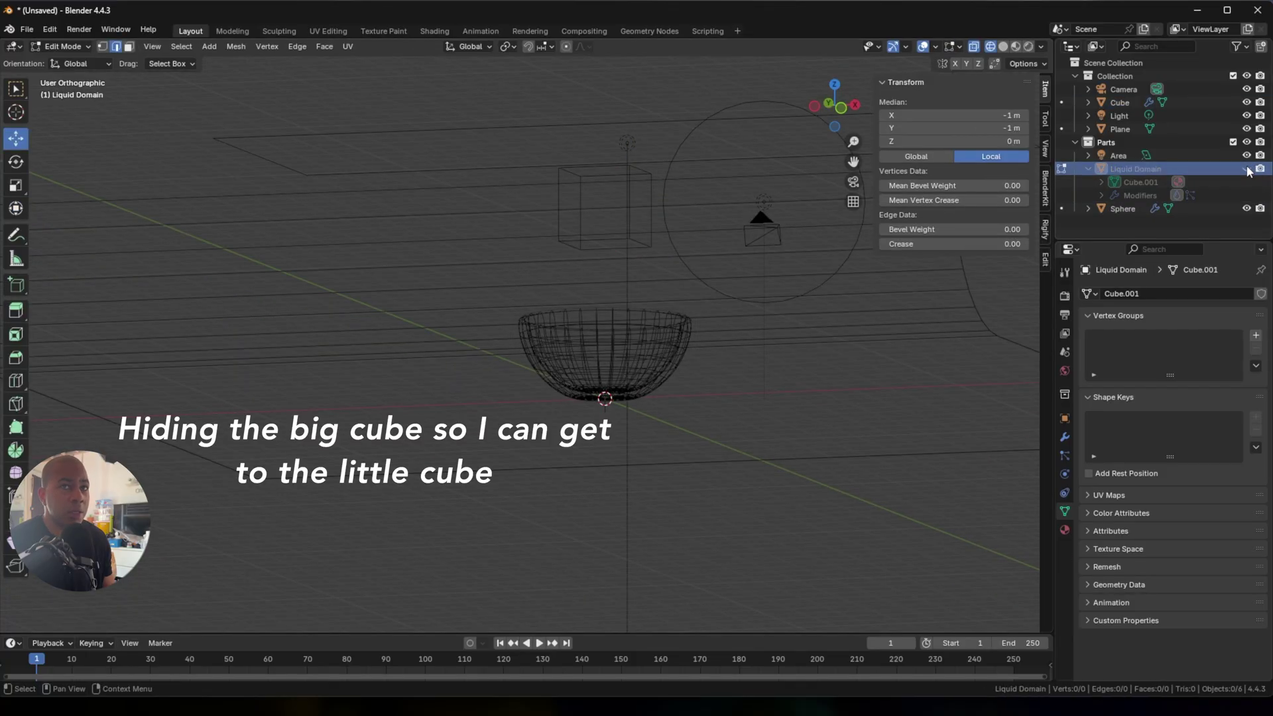
Move the Cube into the Parts collection and add a separate collection named Lights outside Parts.
click(1121, 102)
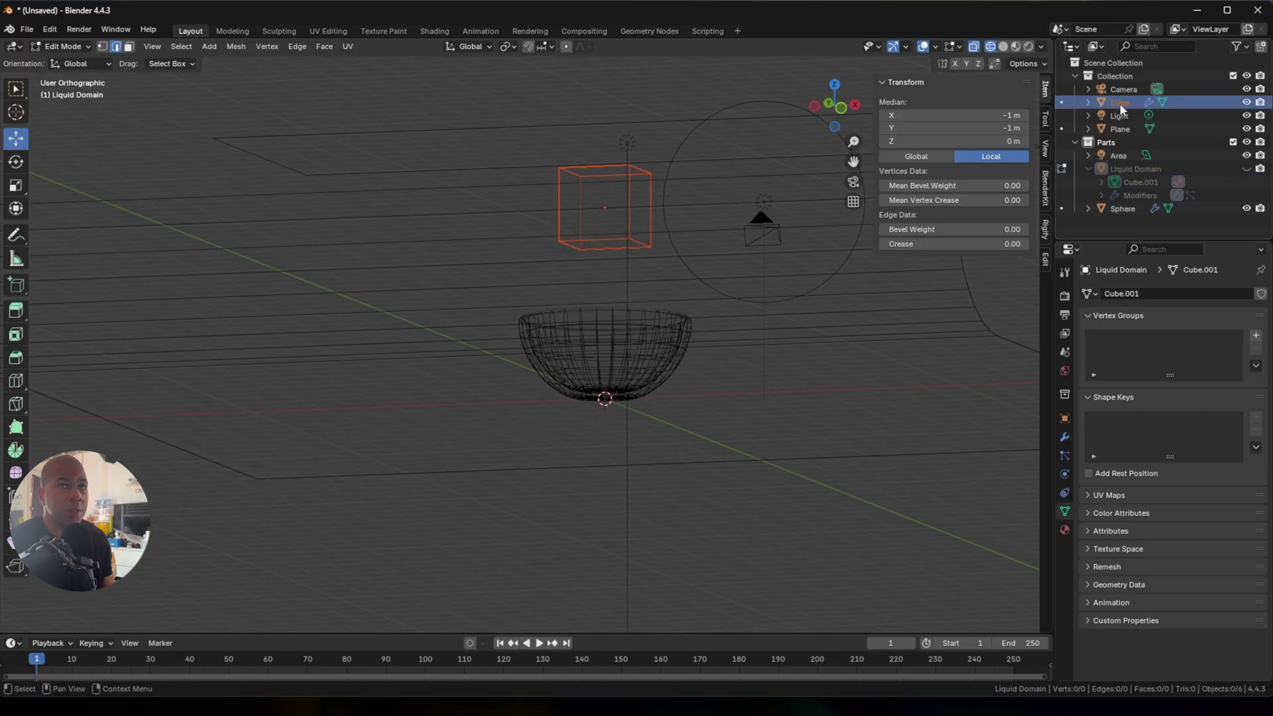
drag(1120, 104, 1112, 128)
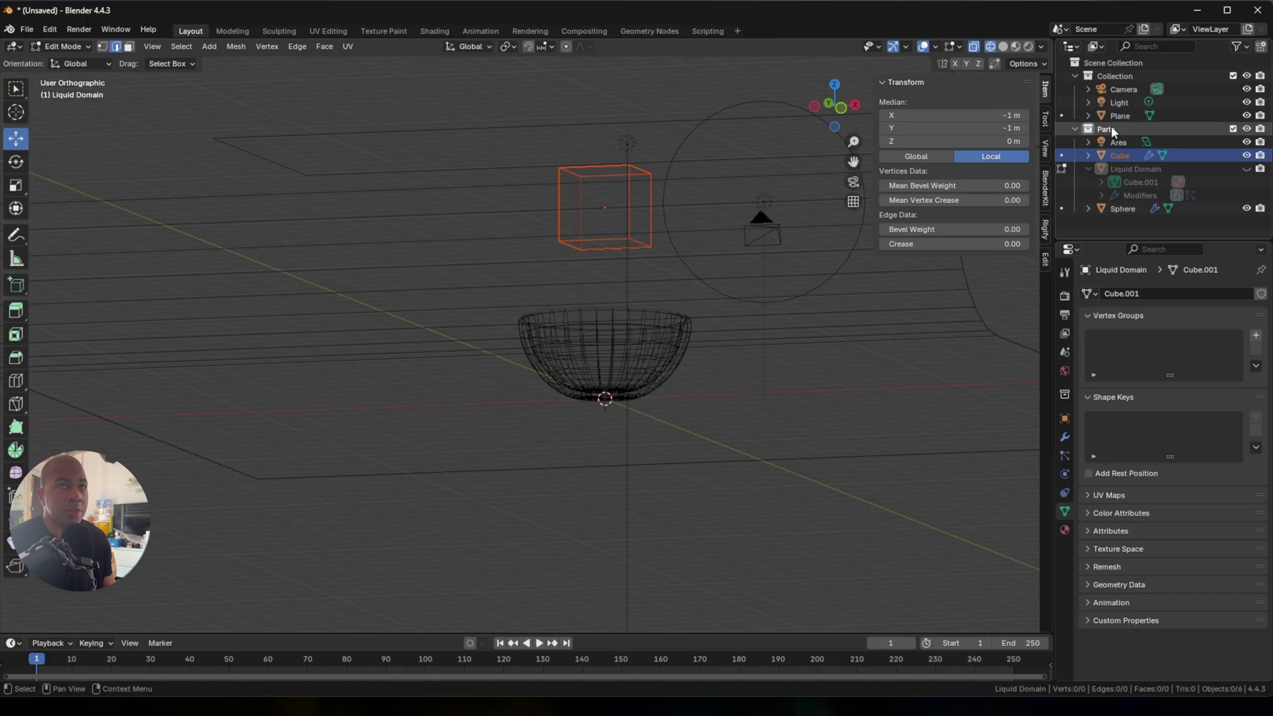
click(1105, 128)
click(1261, 46)
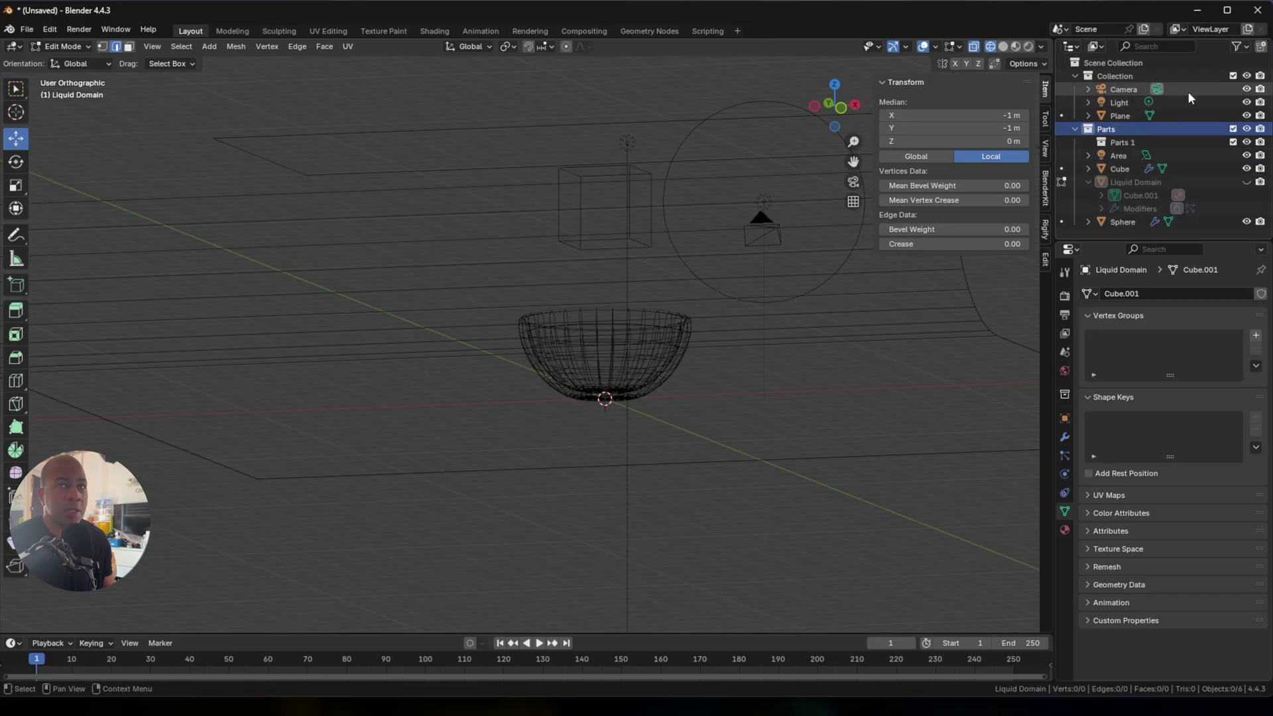
drag(1123, 138, 1105, 126)
double_click(1105, 127)
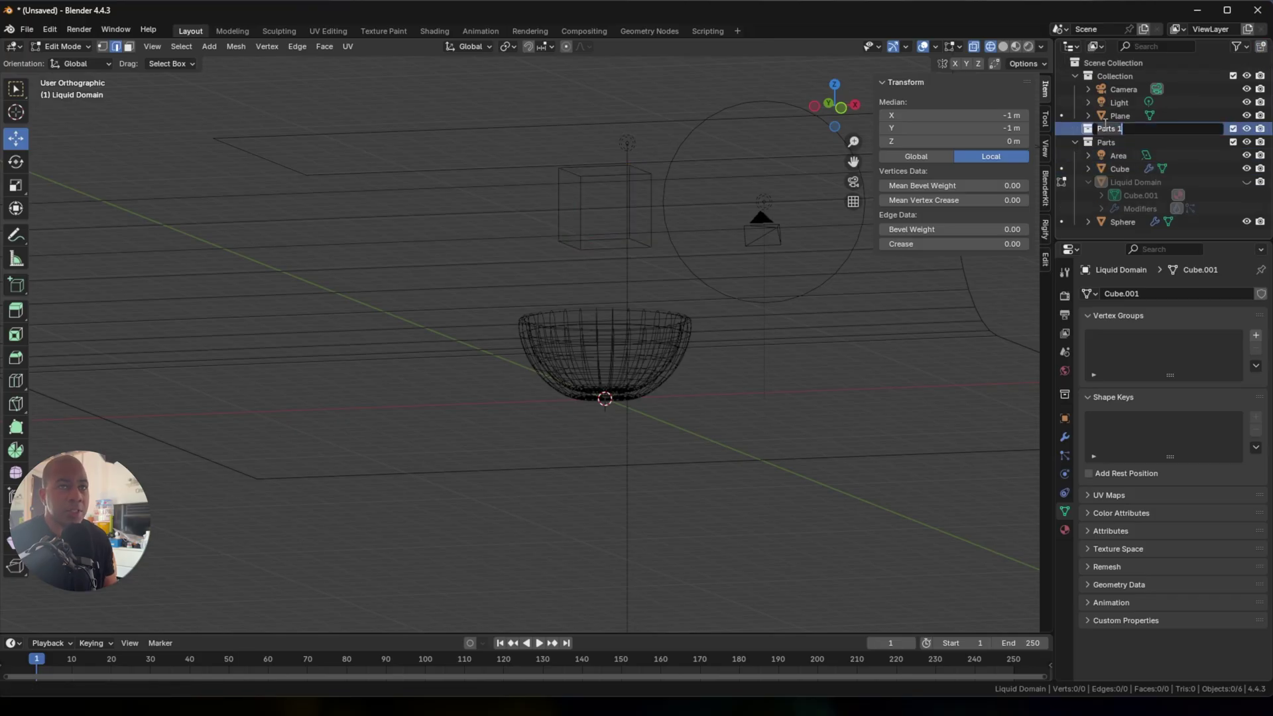
text(Lights)
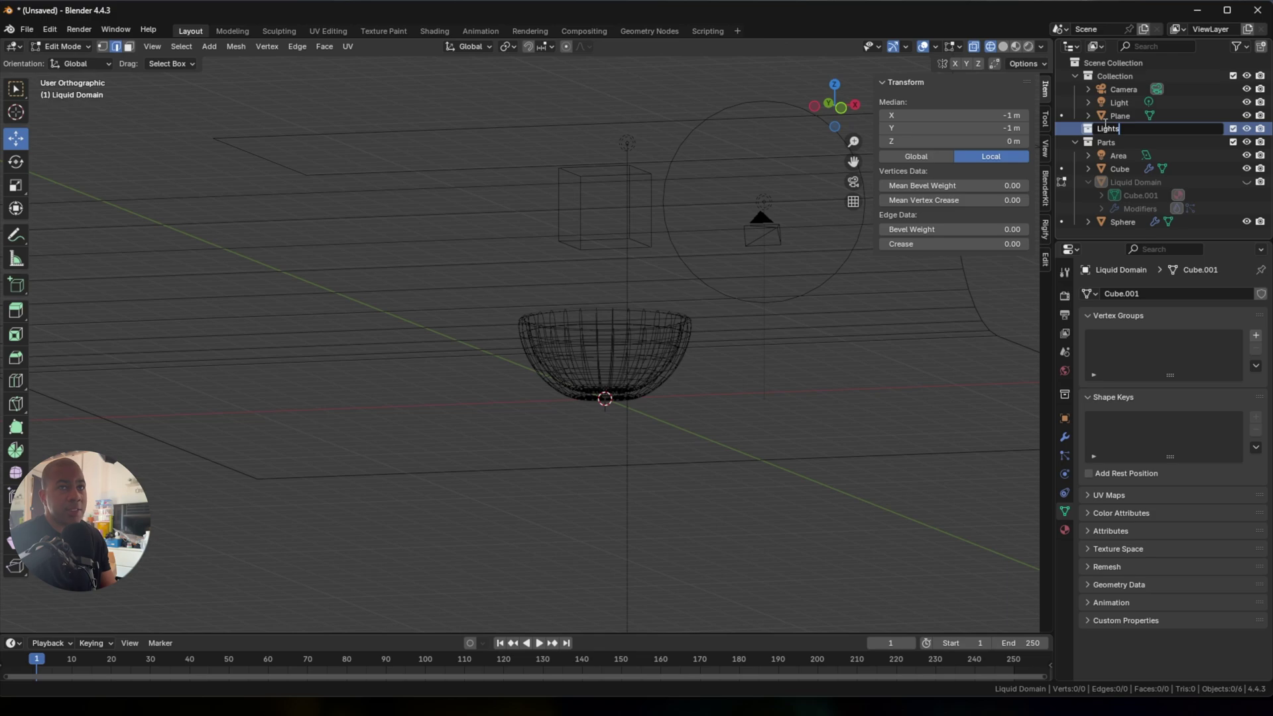
Move the Area and Light objects into the Lights collection and rename the original Collection as Camera.
click(1116, 154)
drag(1116, 154, 1108, 129)
click(1127, 99)
double_click(1112, 76)
text(Camera)
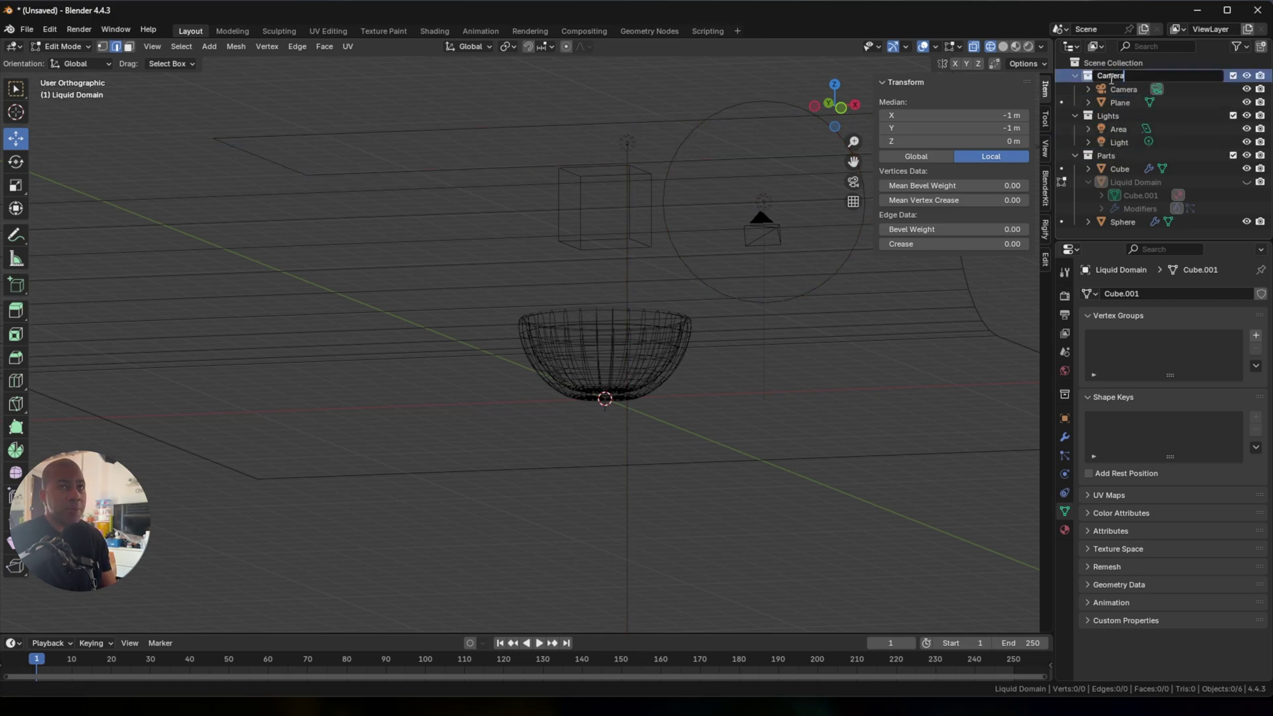
Rename the background plane as BG, the cube as Liquid Cube and the sphere as Bowl within the Parts collection.
double_click(1120, 169)
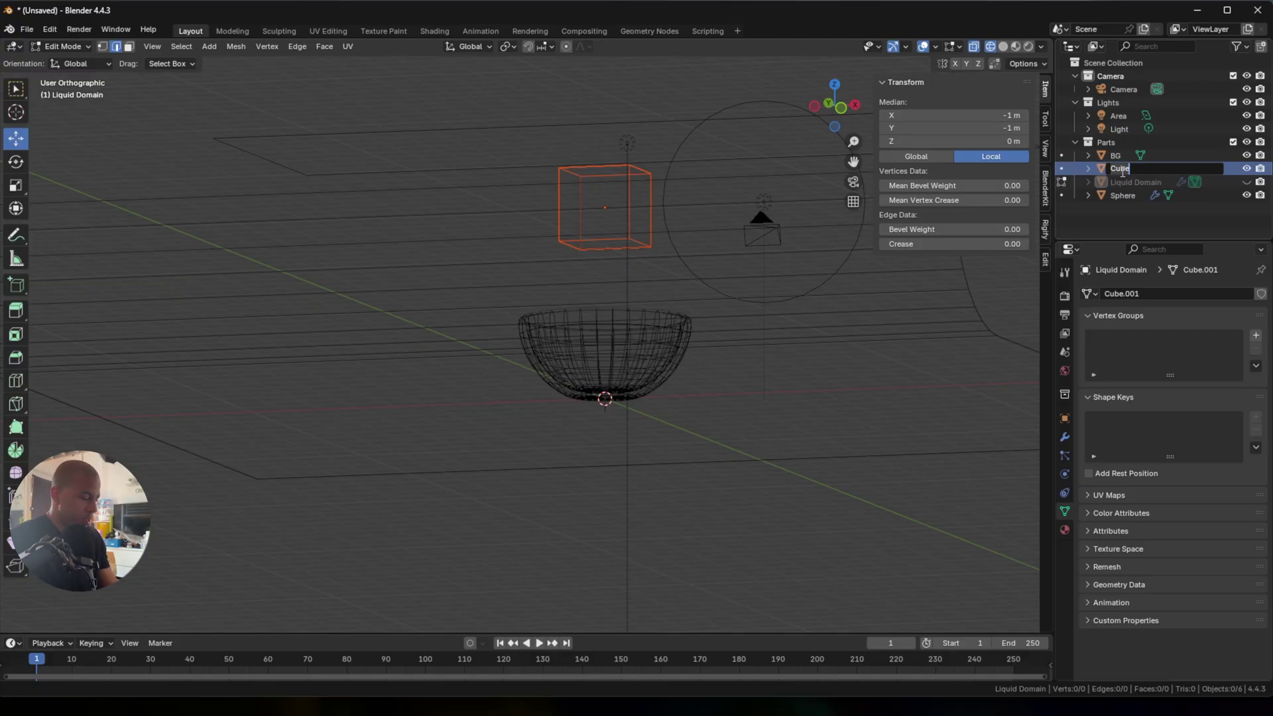
text(Liquid Cube)
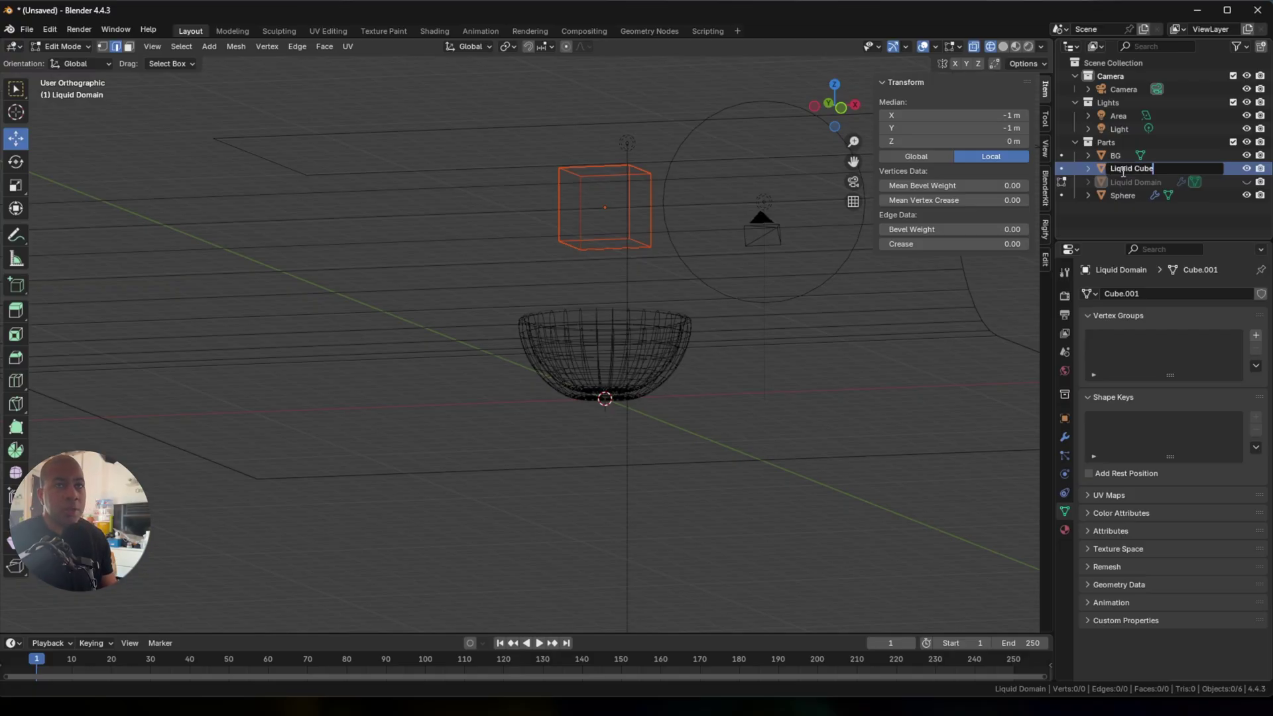
click(1120, 195)
double_click(1120, 196)
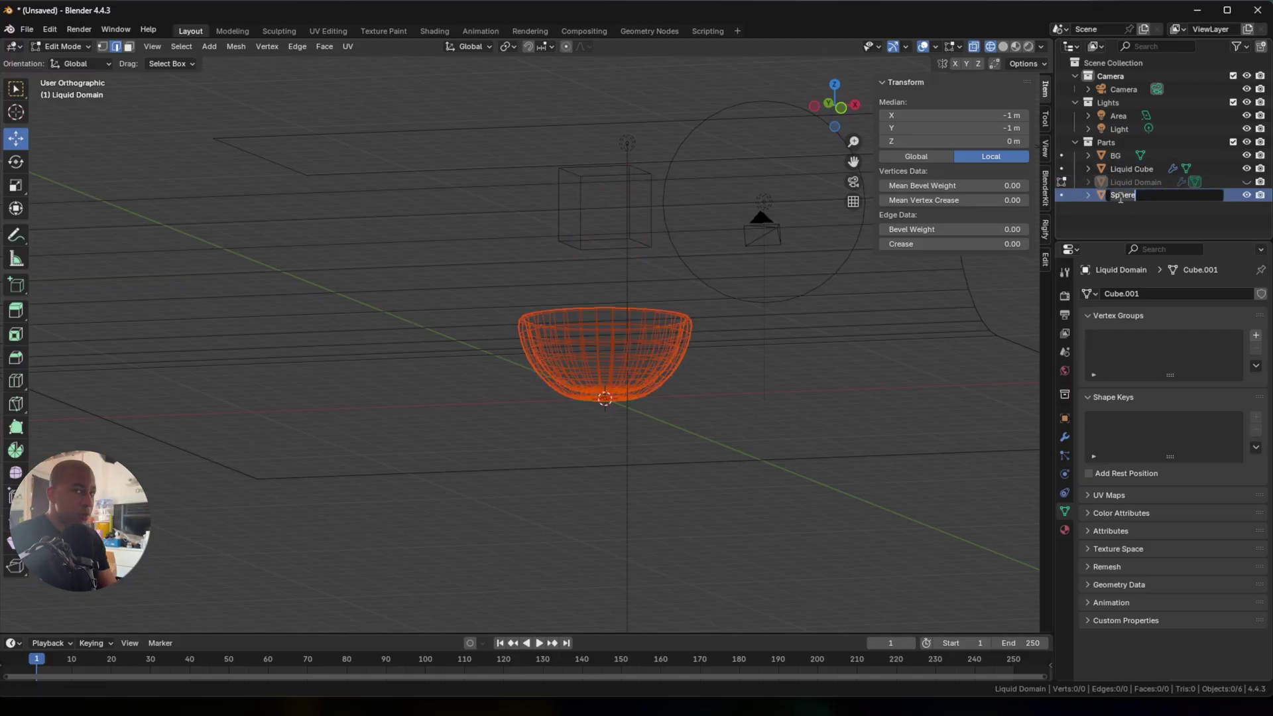
text(Bowl)
key(Return)
Scale the Liquid Cube uniformly down to less than half its size in Object Mode.
click(1122, 180)
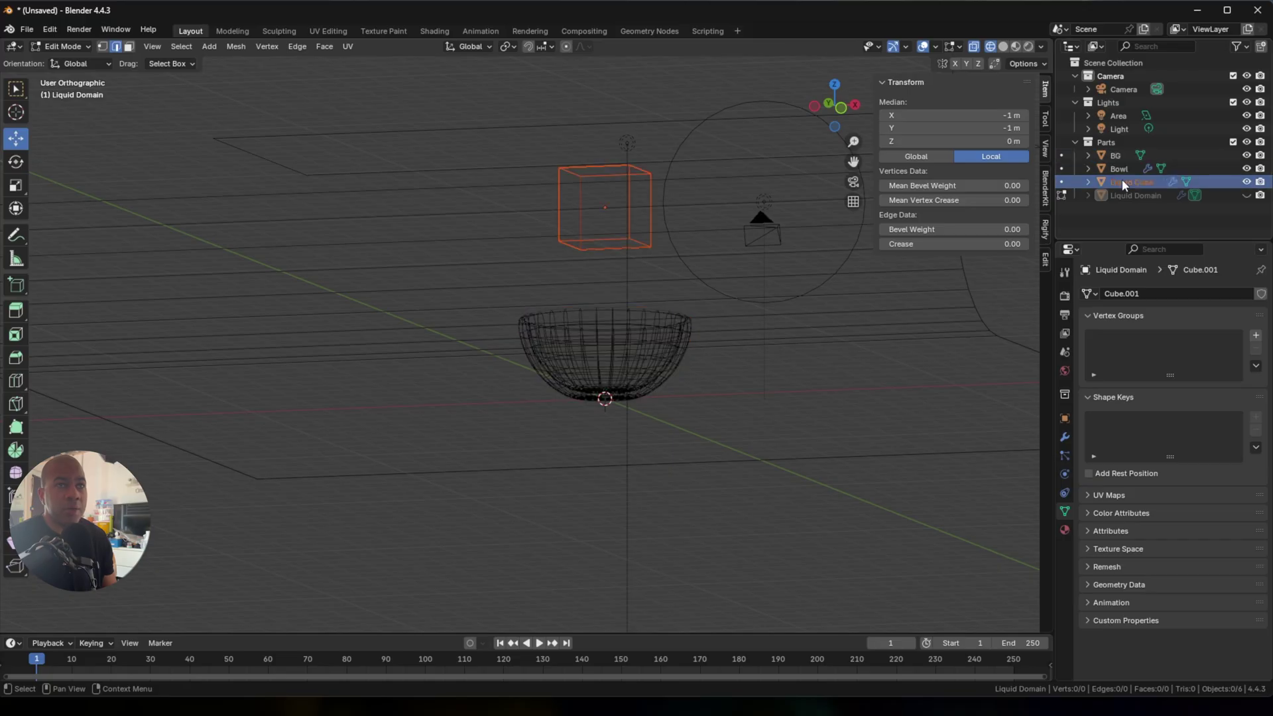
key(Tab)
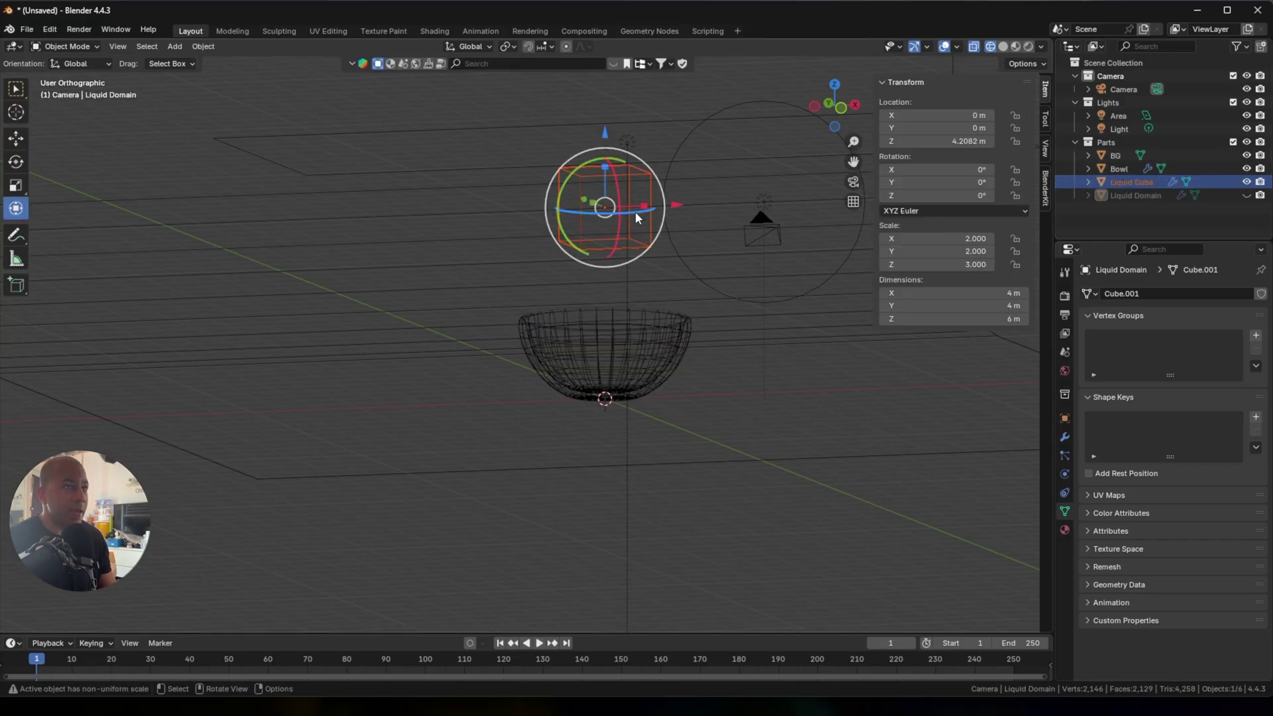
click(635, 212)
key(s)
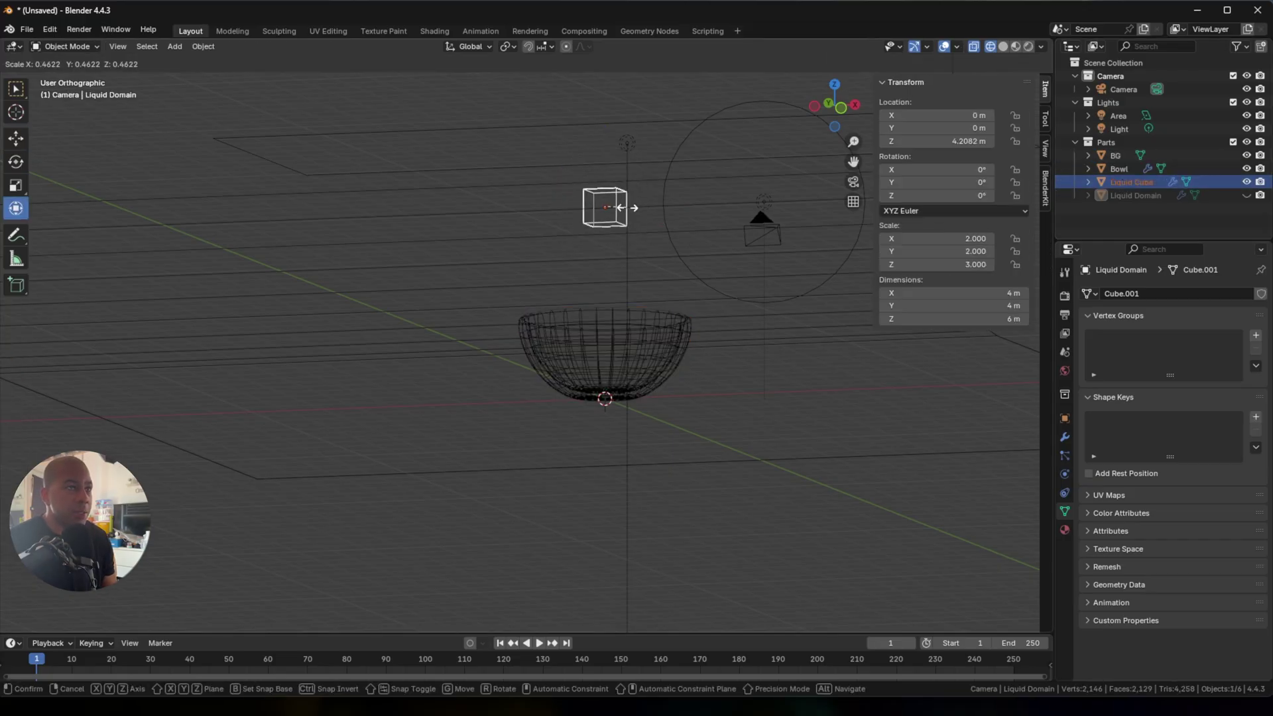
click(623, 207)
Unhide the Liquid Domain and raise the Liquid Cube close to the top of the domain box.
key(alt+h)
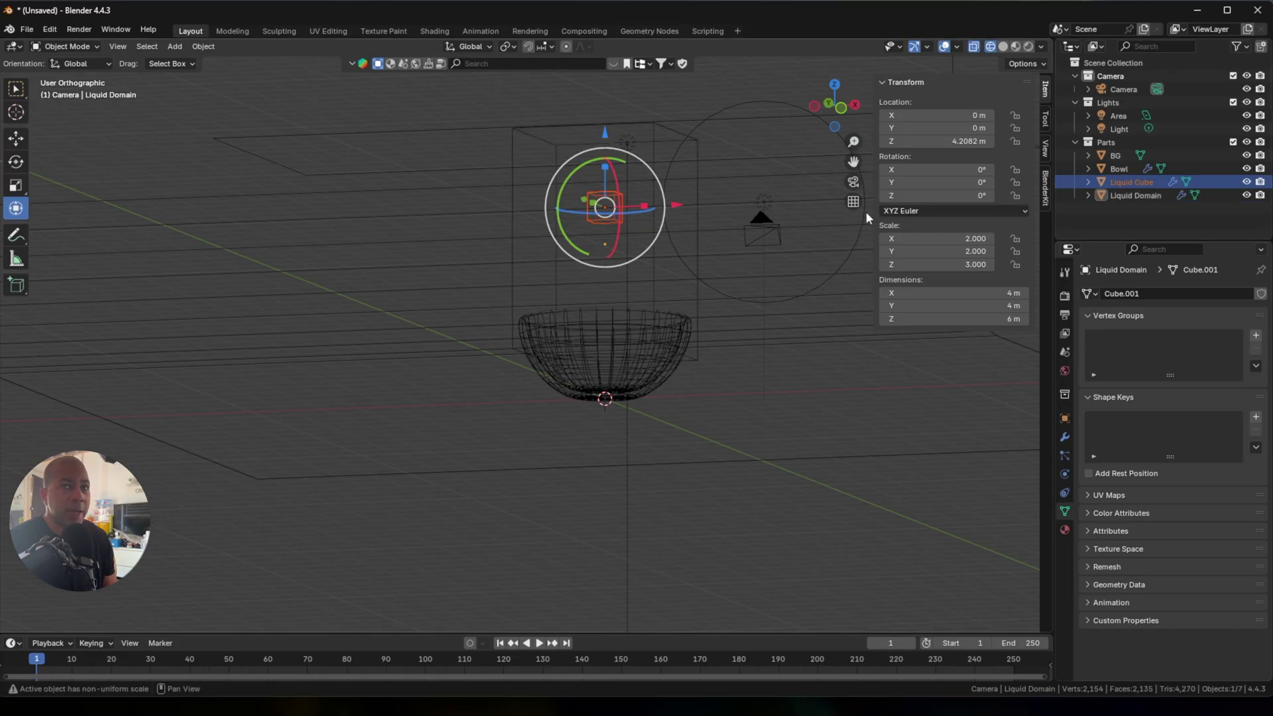
middle_drag(642, 217, 605, 205)
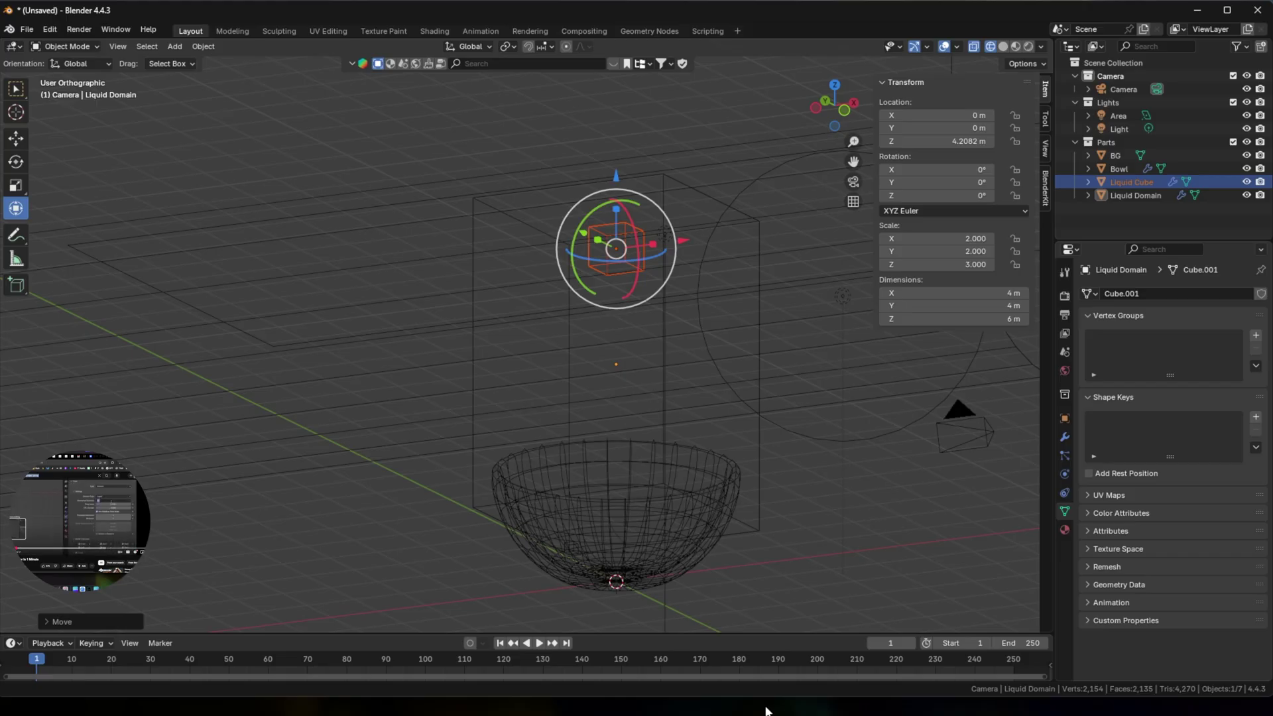
Set the Liquid Domain's fluid resolution divisions to 64 in its physics settings.
click(758, 517)
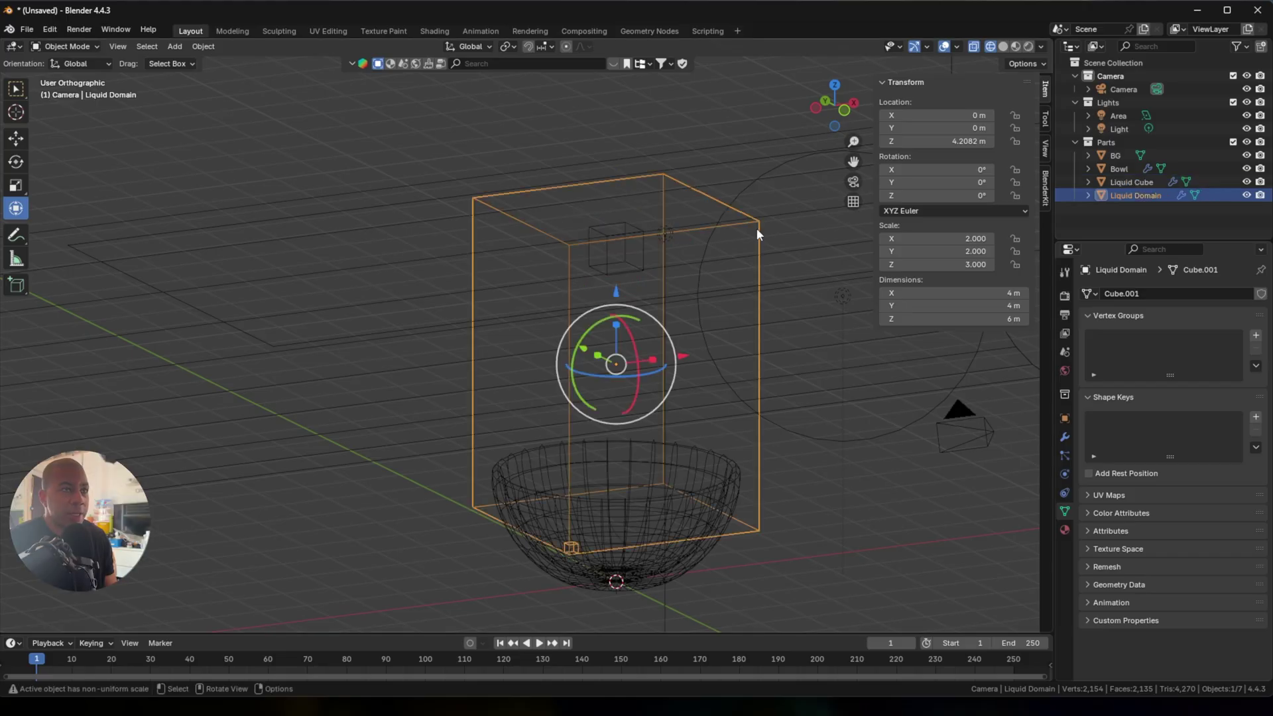
click(1065, 530)
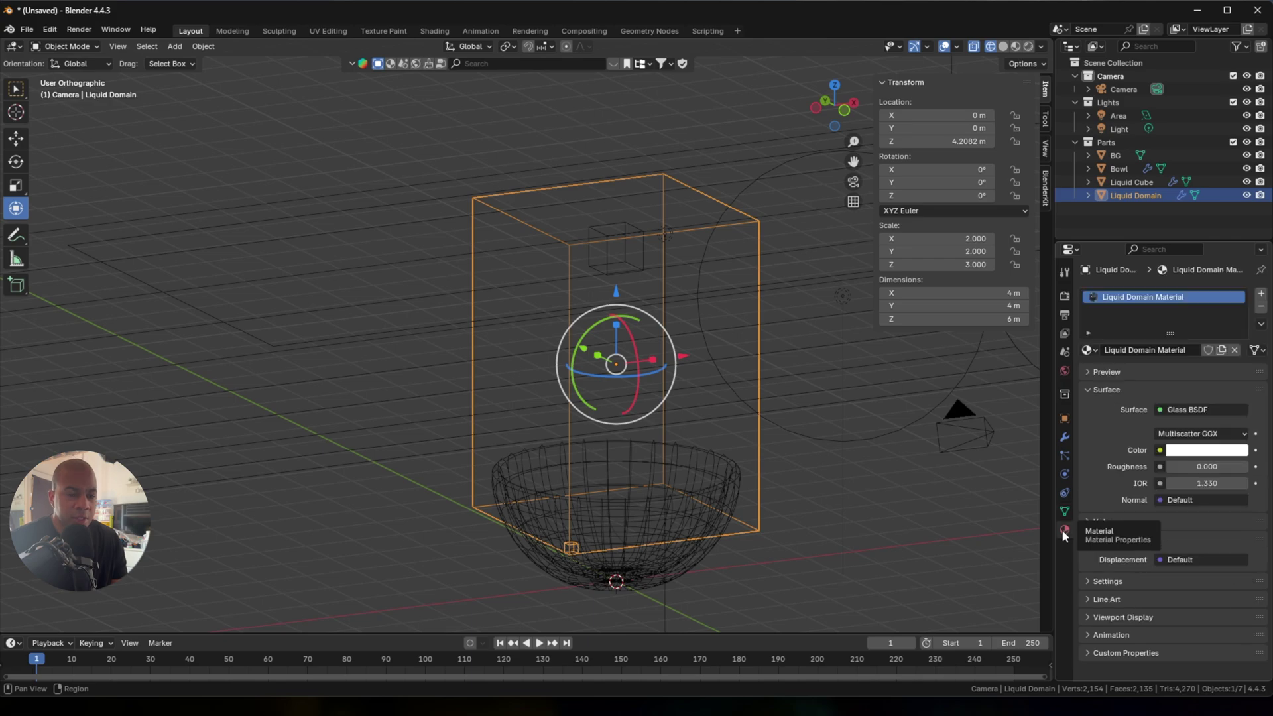
click(1065, 475)
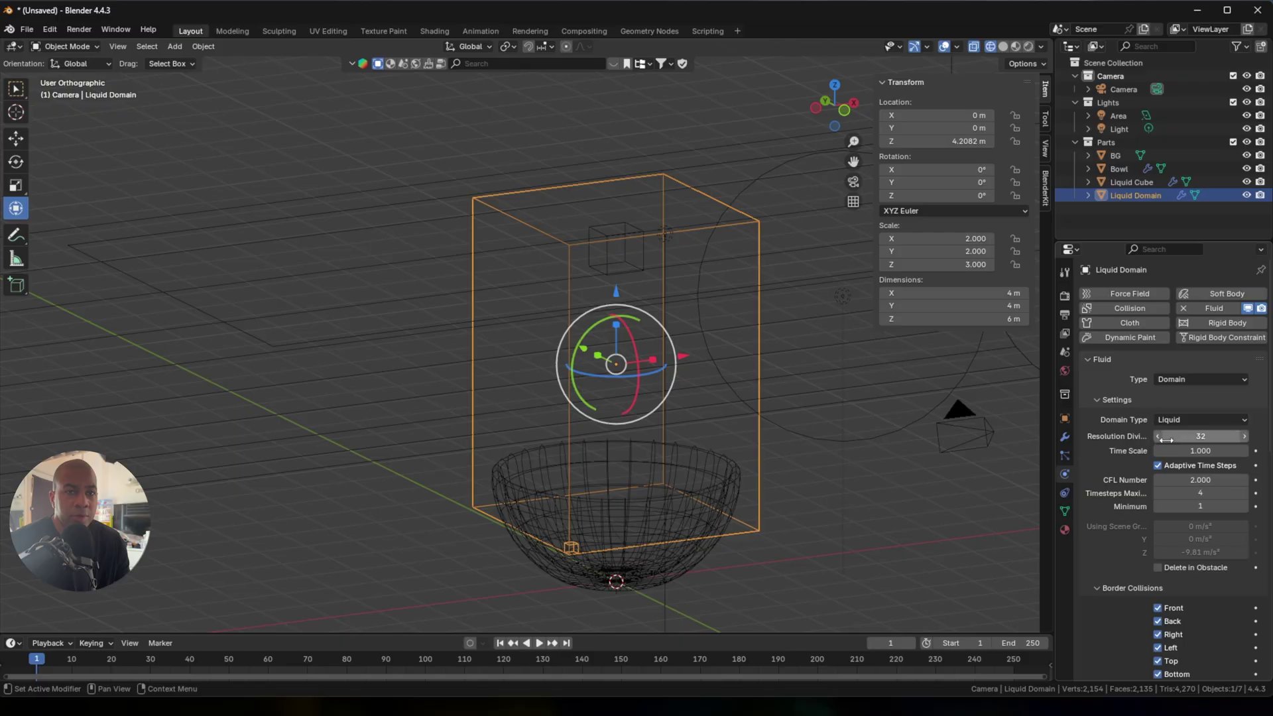
click(1200, 438)
text(6)
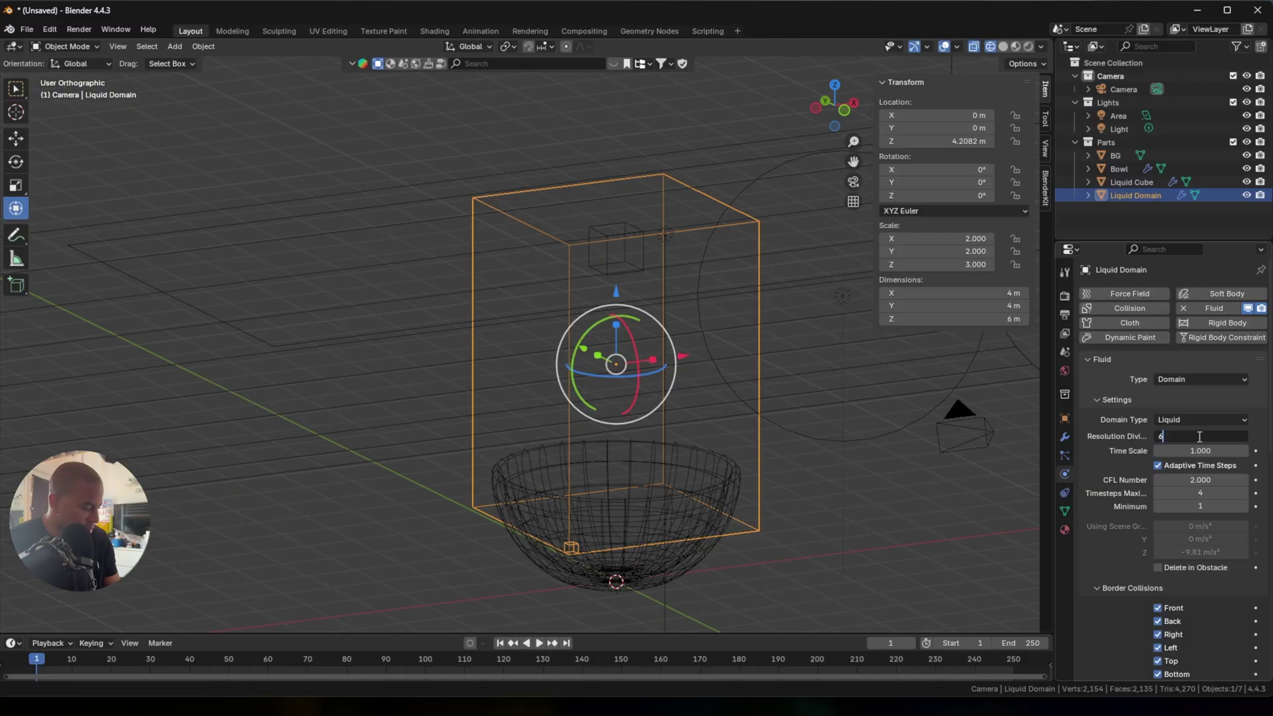
text(4)
key(Return)
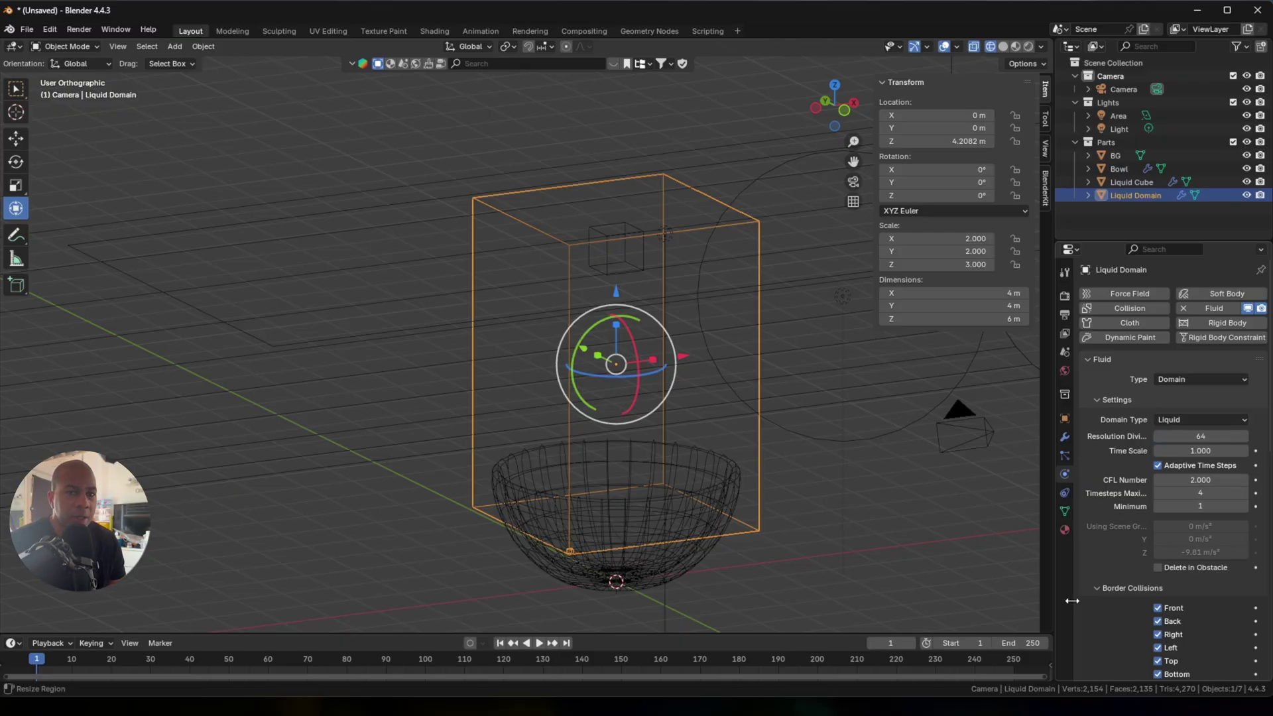
Enable the High Viscosity Solver under the Liquid Domain's Diffusion settings and expand its Strength option.
middle_drag(550, 424, 540, 475)
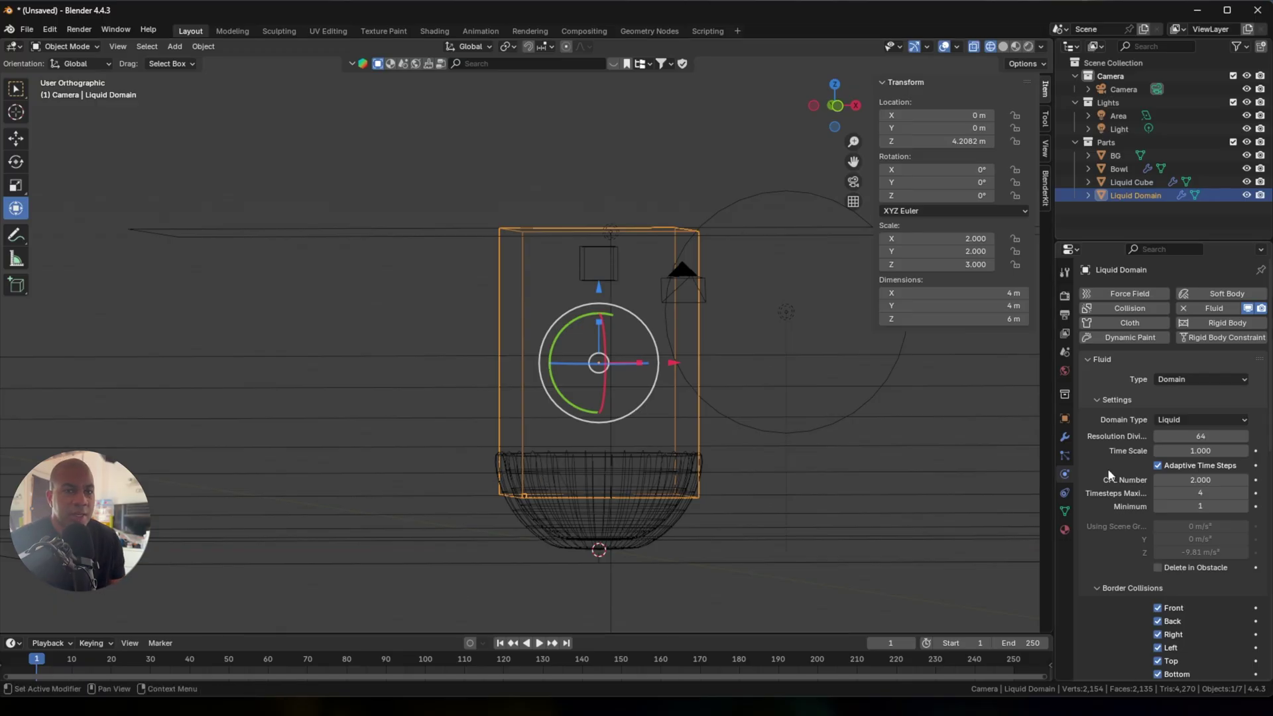
scroll(1107, 467, down, 8)
scroll(1105, 463, down, 9)
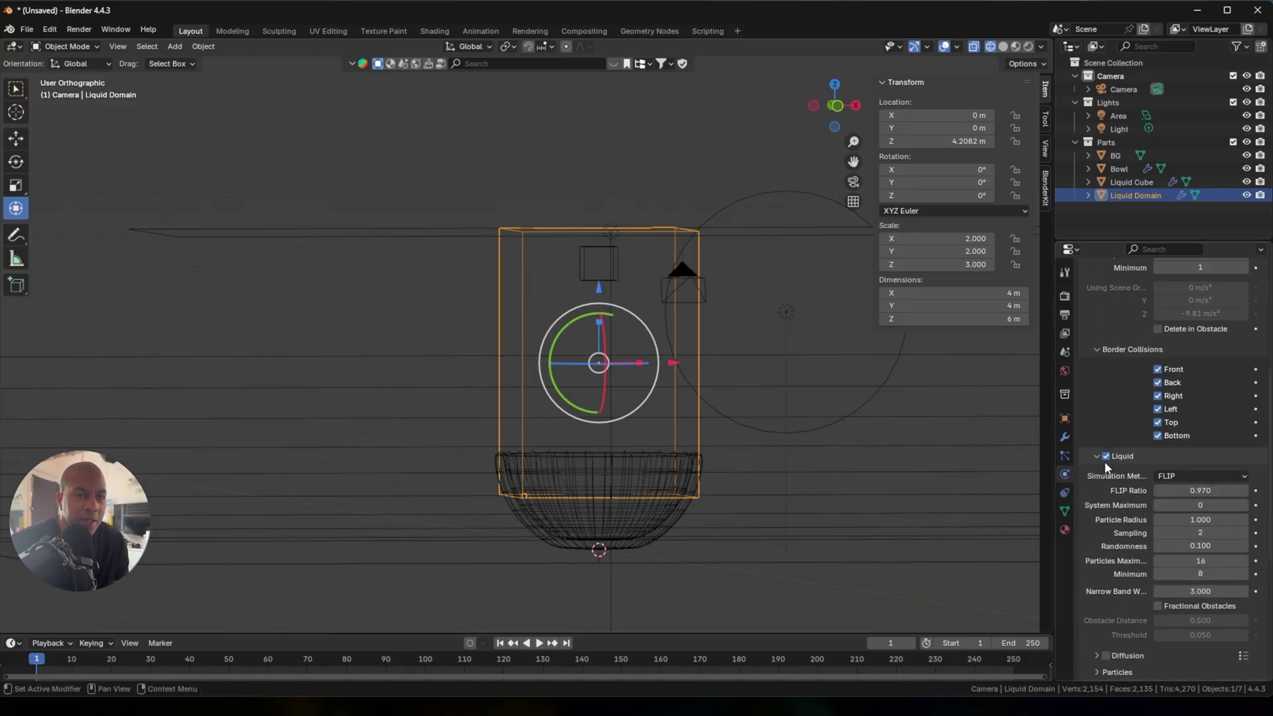
scroll(1104, 464, down, 2)
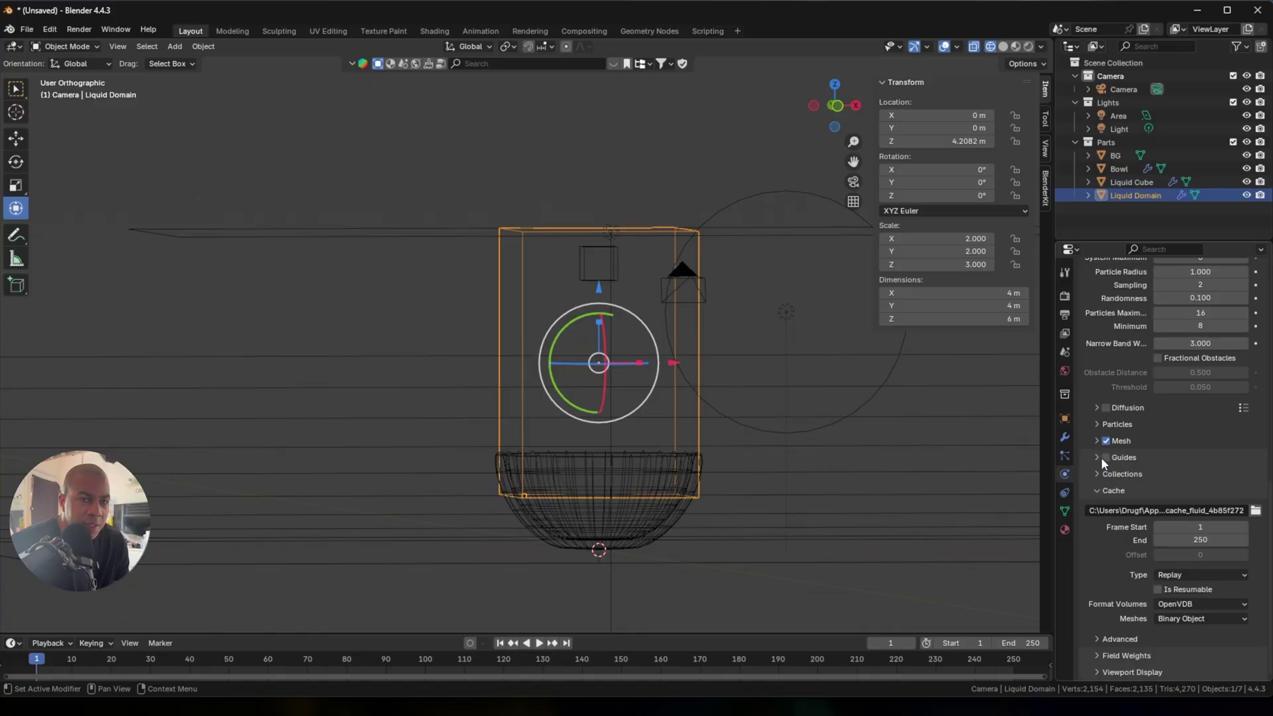
click(1088, 408)
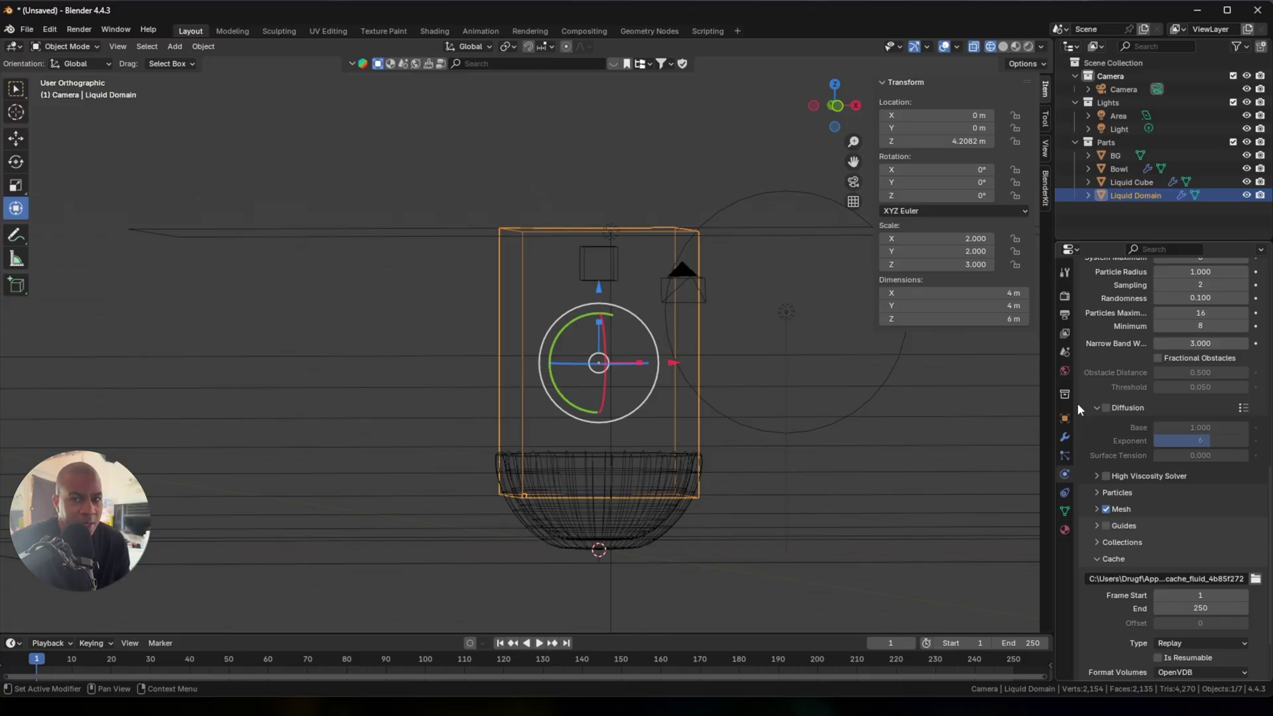
scroll(1077, 403, down, 3)
click(1094, 407)
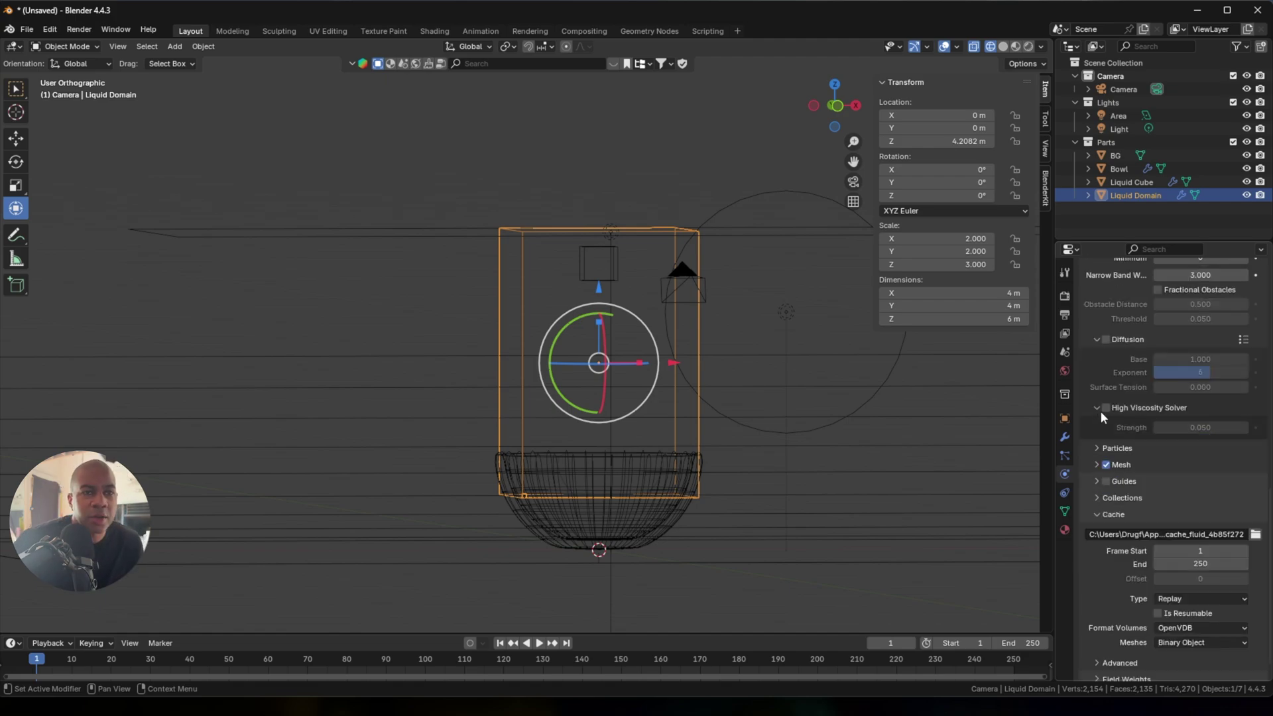
click(1096, 408)
click(1105, 408)
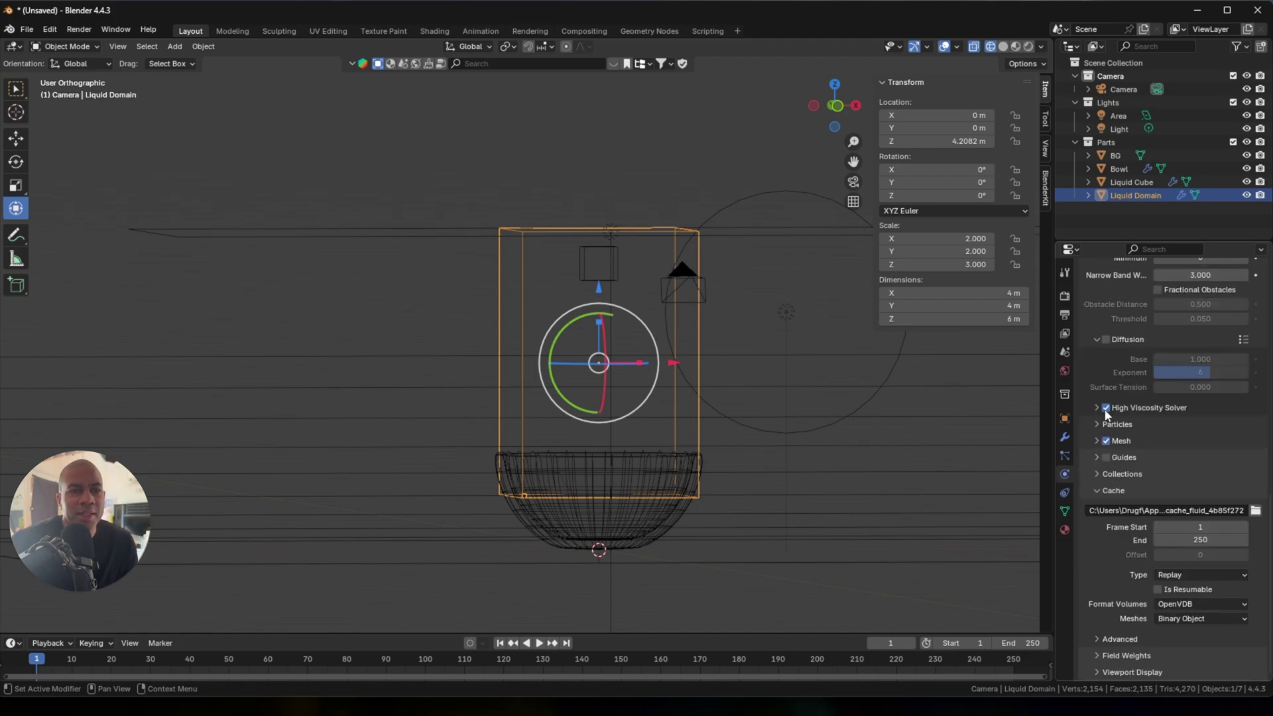
click(1095, 409)
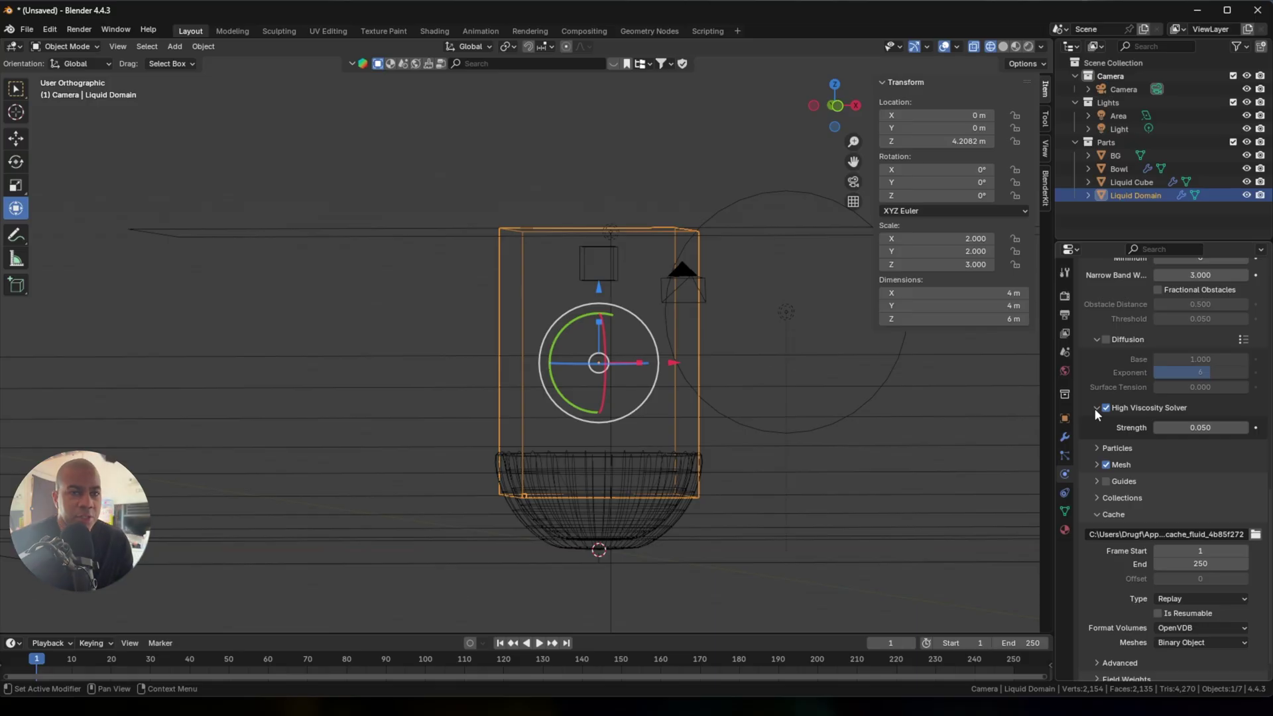
Expand the Liquid Domain's Mesh settings and set its cache type to All.
click(1096, 466)
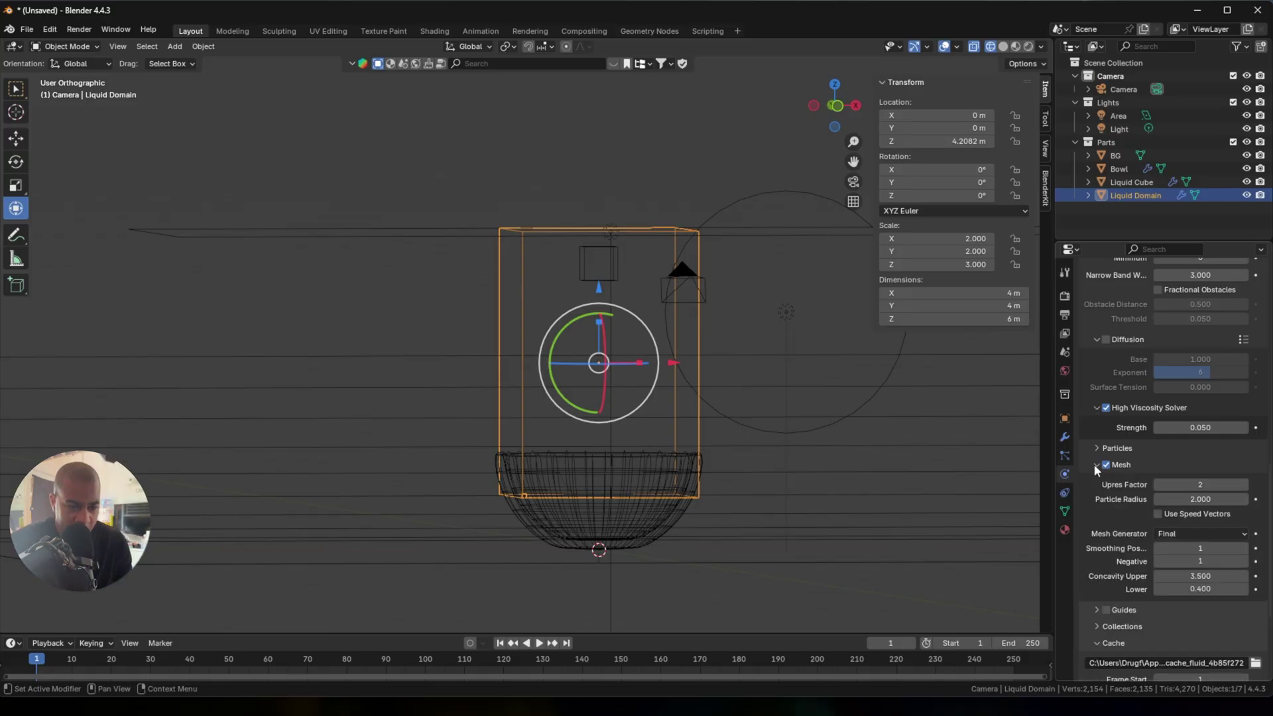
scroll(1101, 547, down, 5)
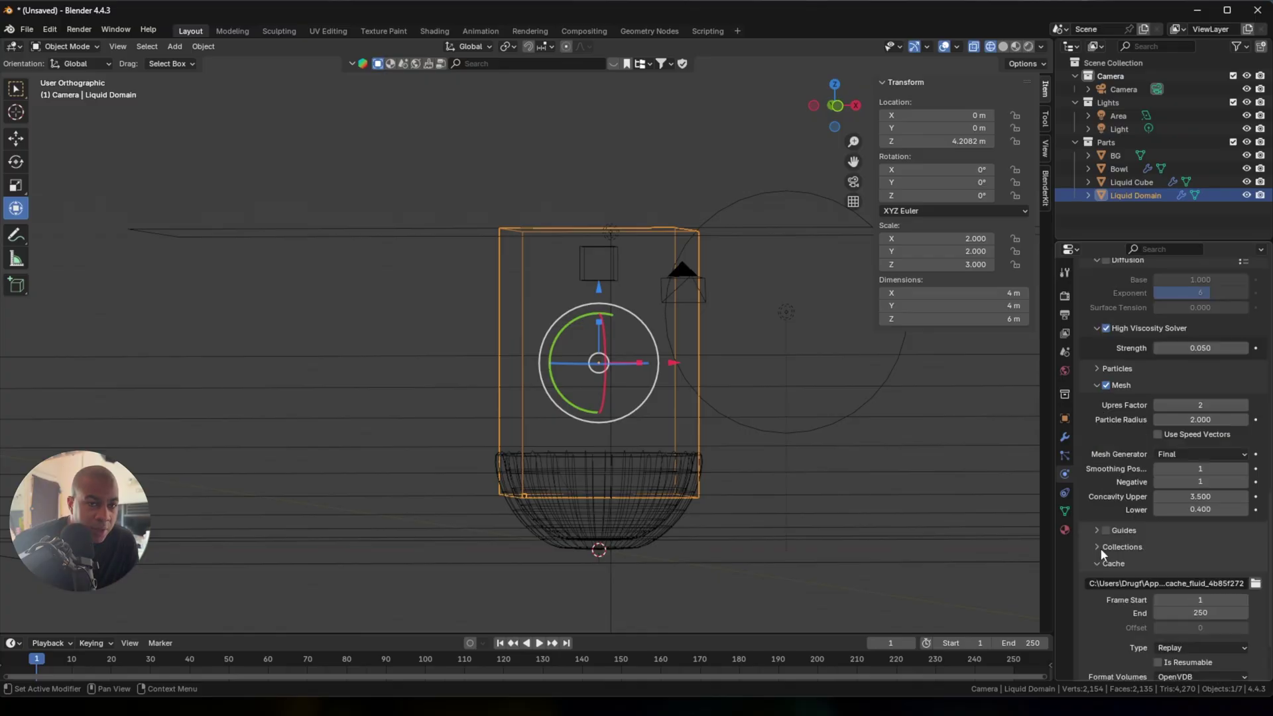
click(1200, 575)
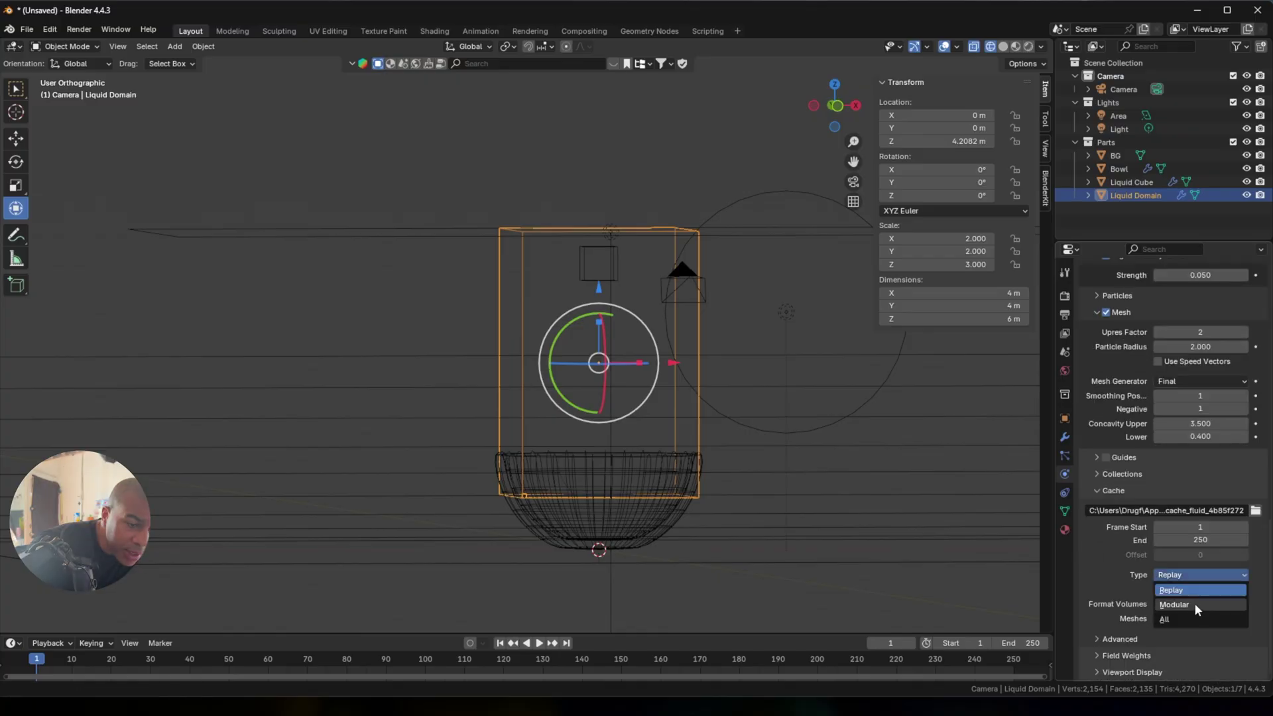
click(1187, 619)
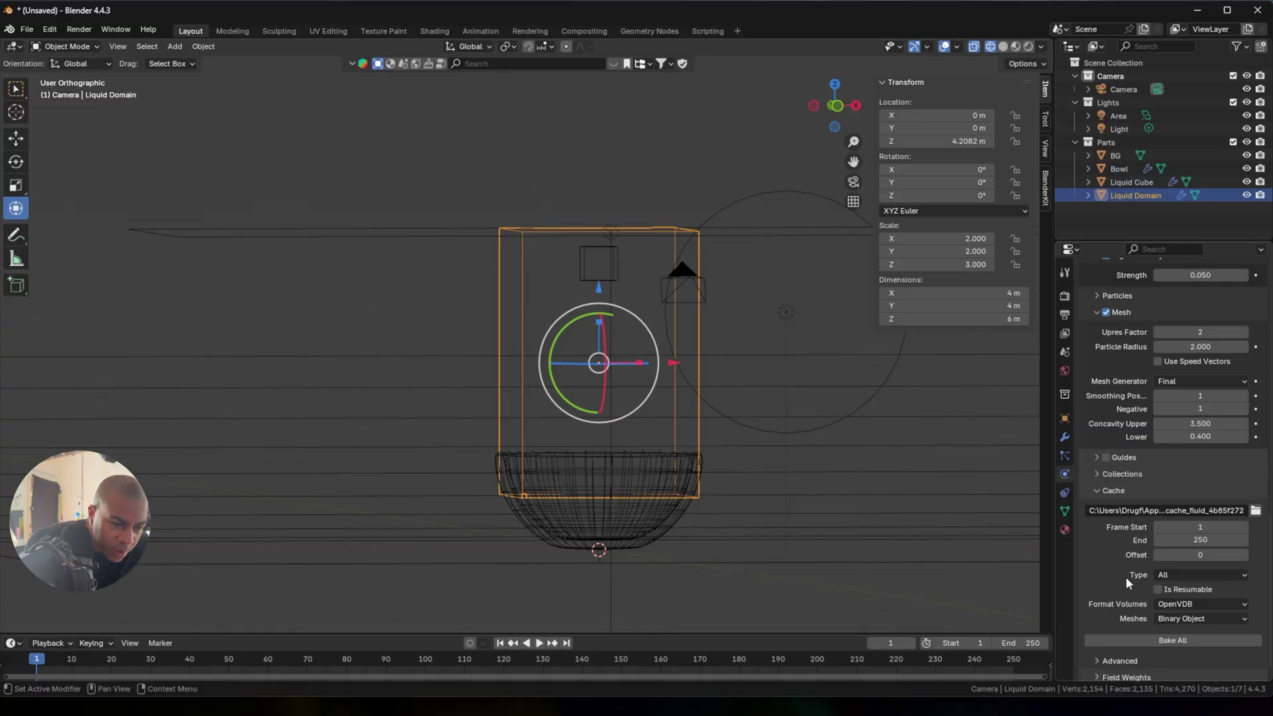
scroll(1139, 576, down, 1)
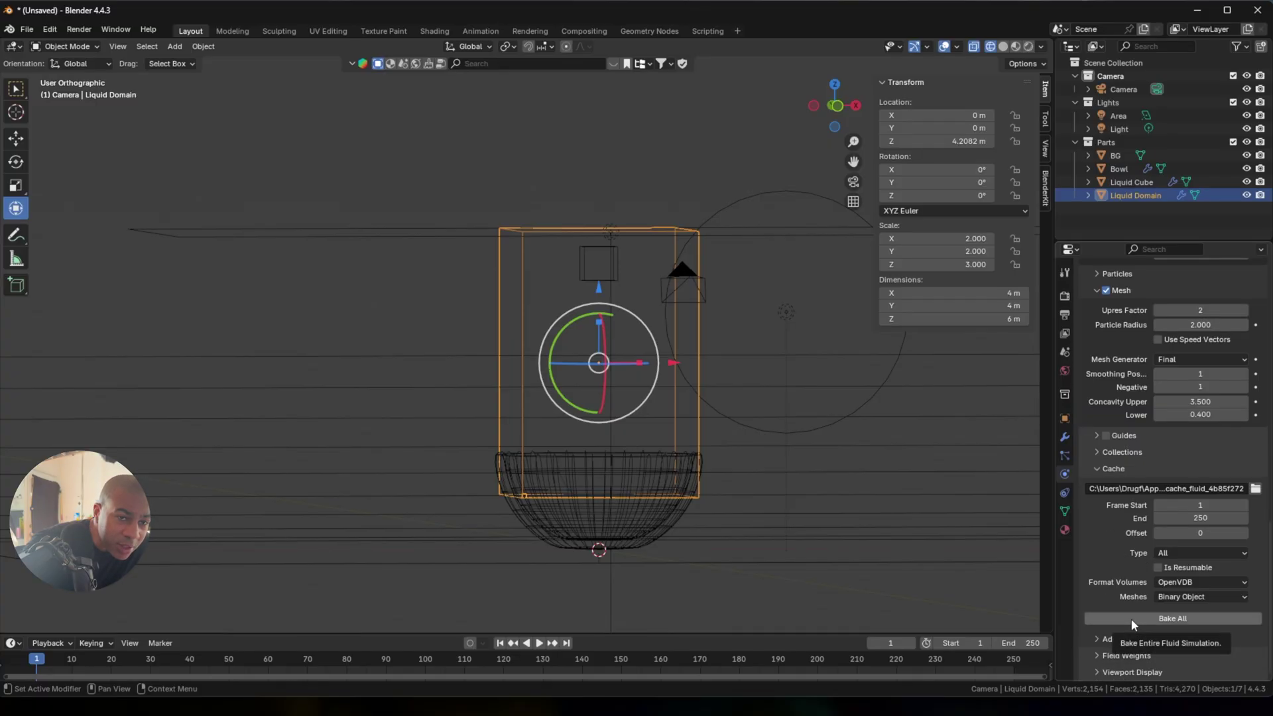
Bake the entire fluid simulation, play it back and return to frame 1.
click(1119, 619)
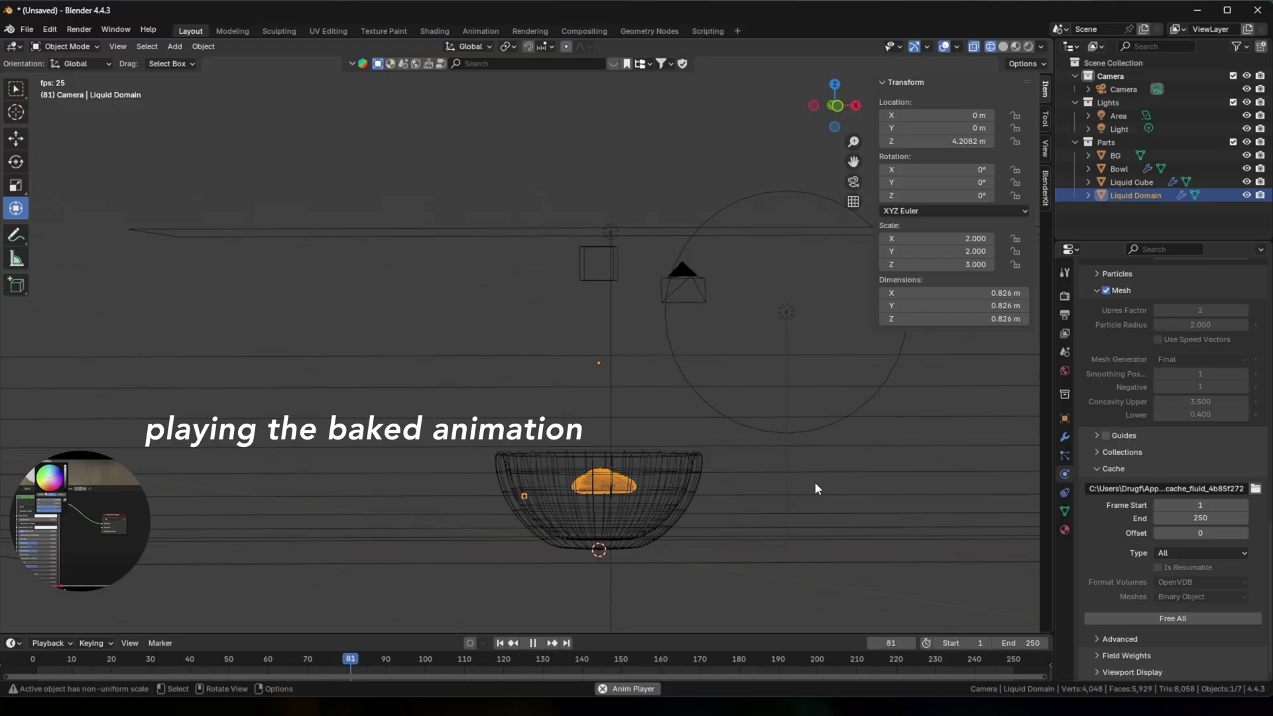
key(space)
click(38, 659)
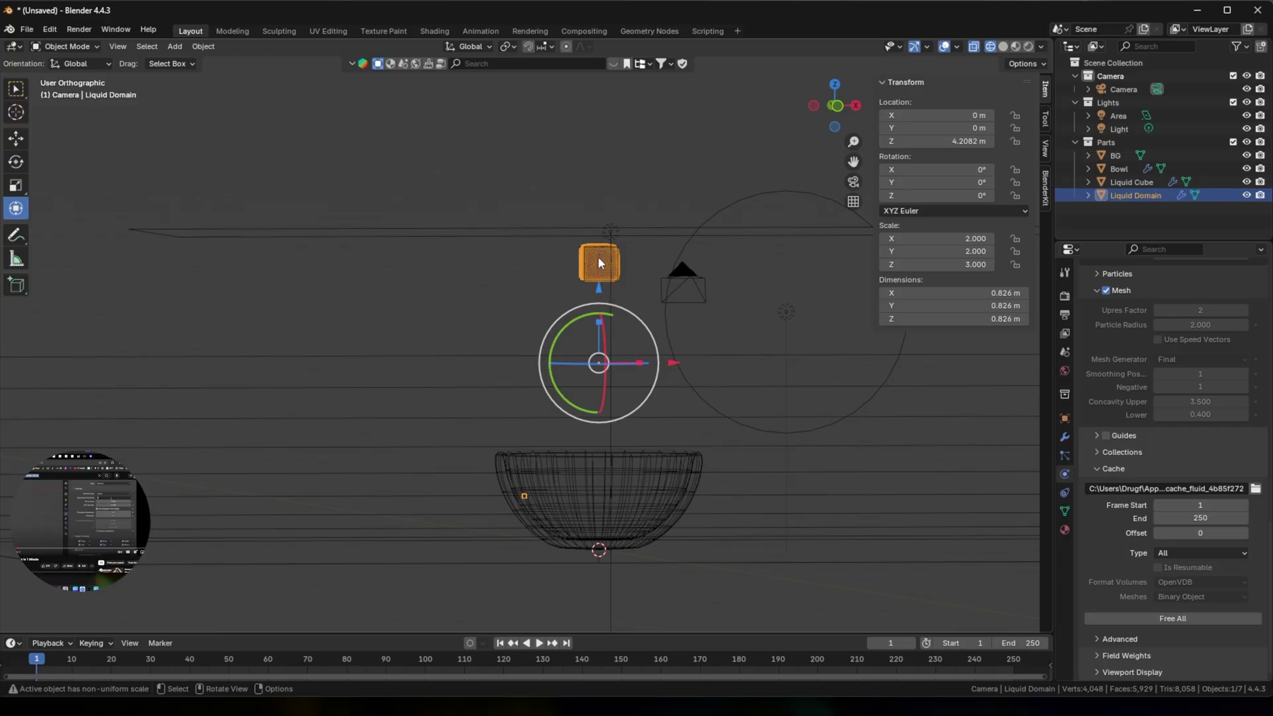
Review the Liquid Cube's fluid type and flow type options and set its flow behavior to Outflow.
click(1131, 181)
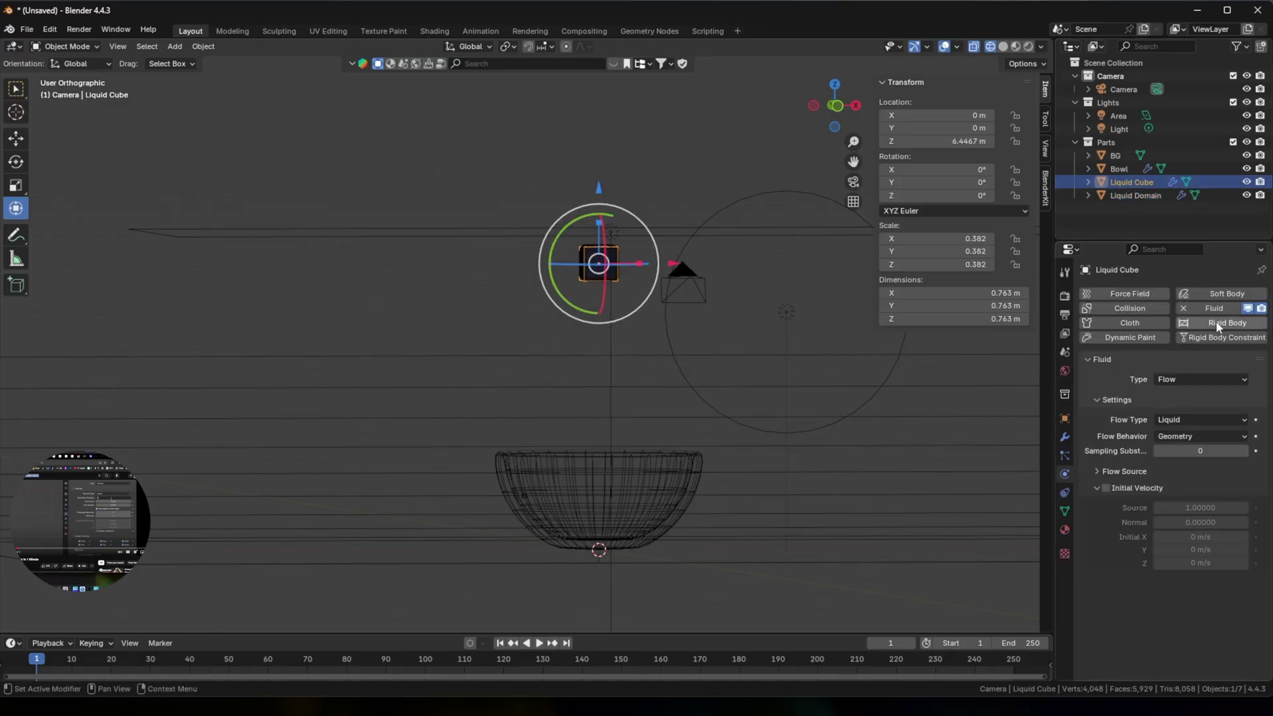
click(1214, 379)
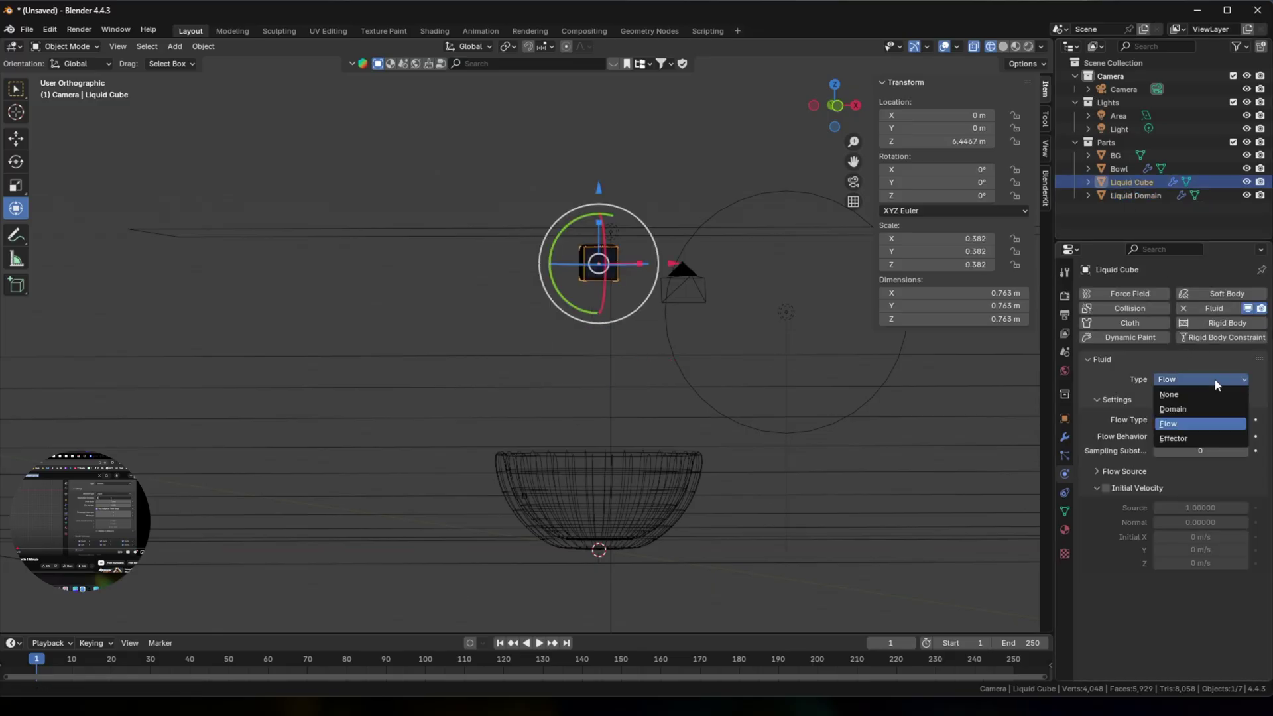
click(1233, 423)
click(1235, 416)
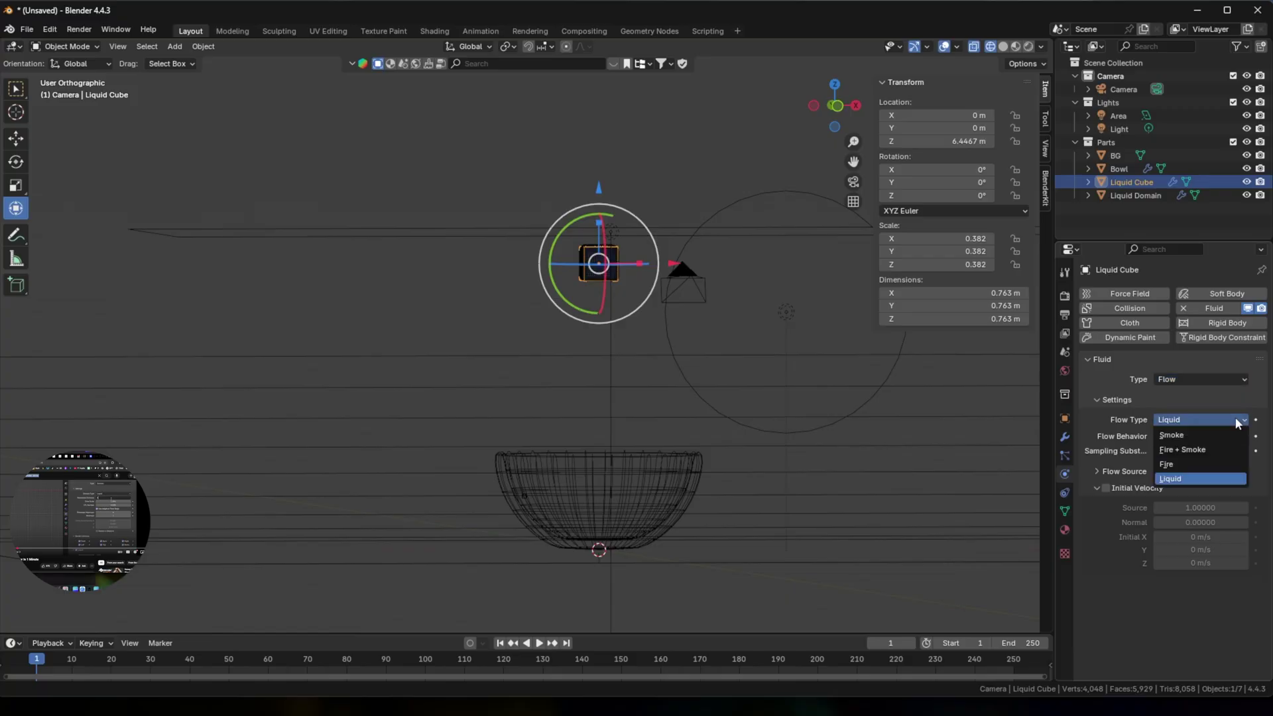
click(1235, 417)
click(1234, 436)
click(1232, 463)
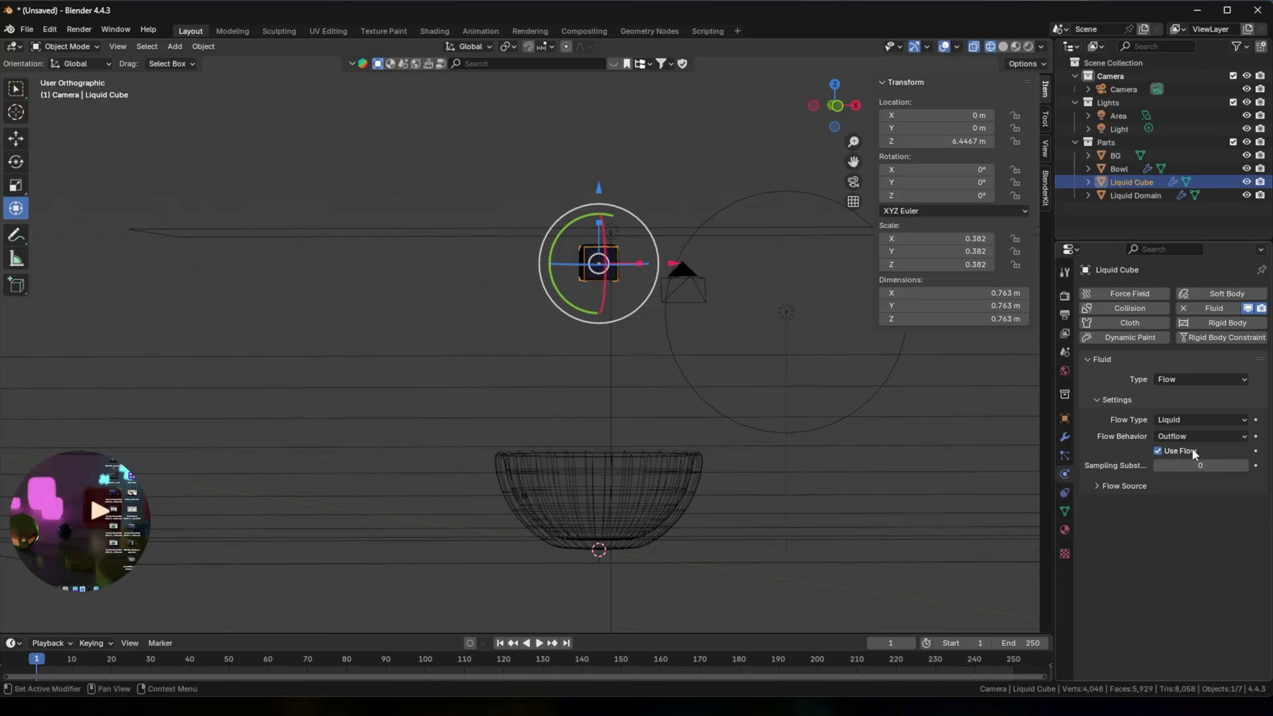
click(1238, 437)
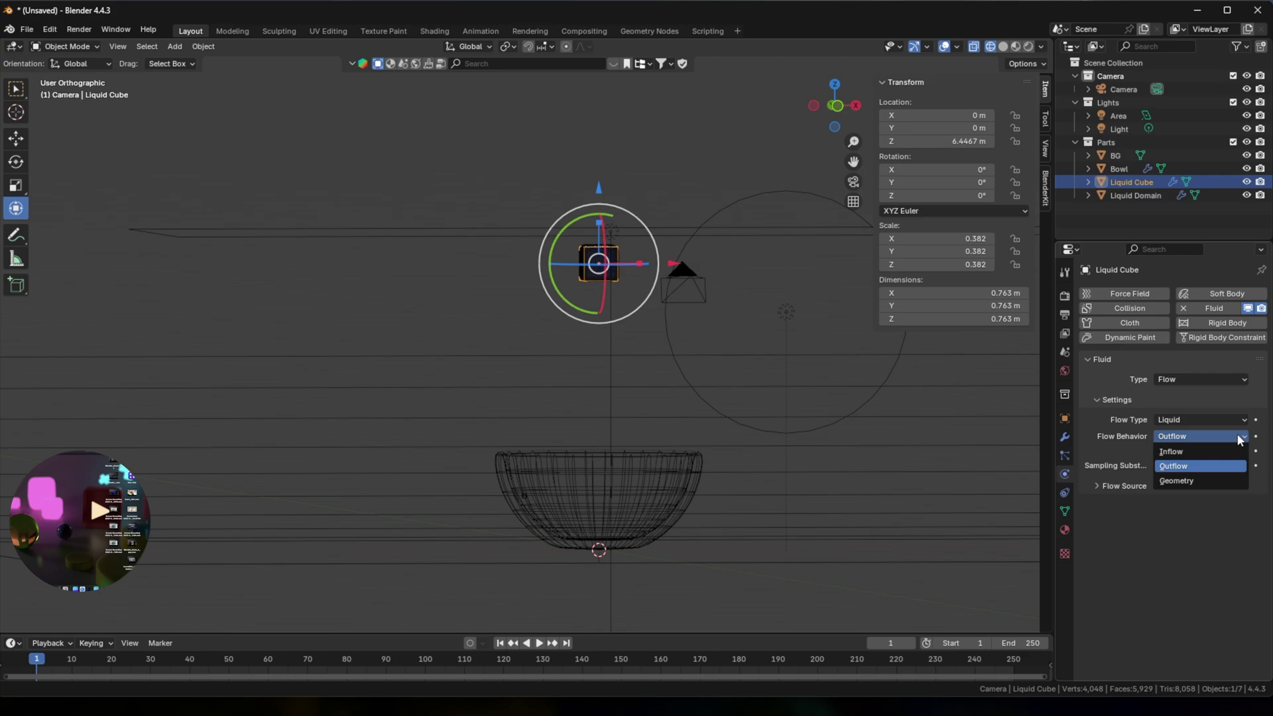
click(1238, 438)
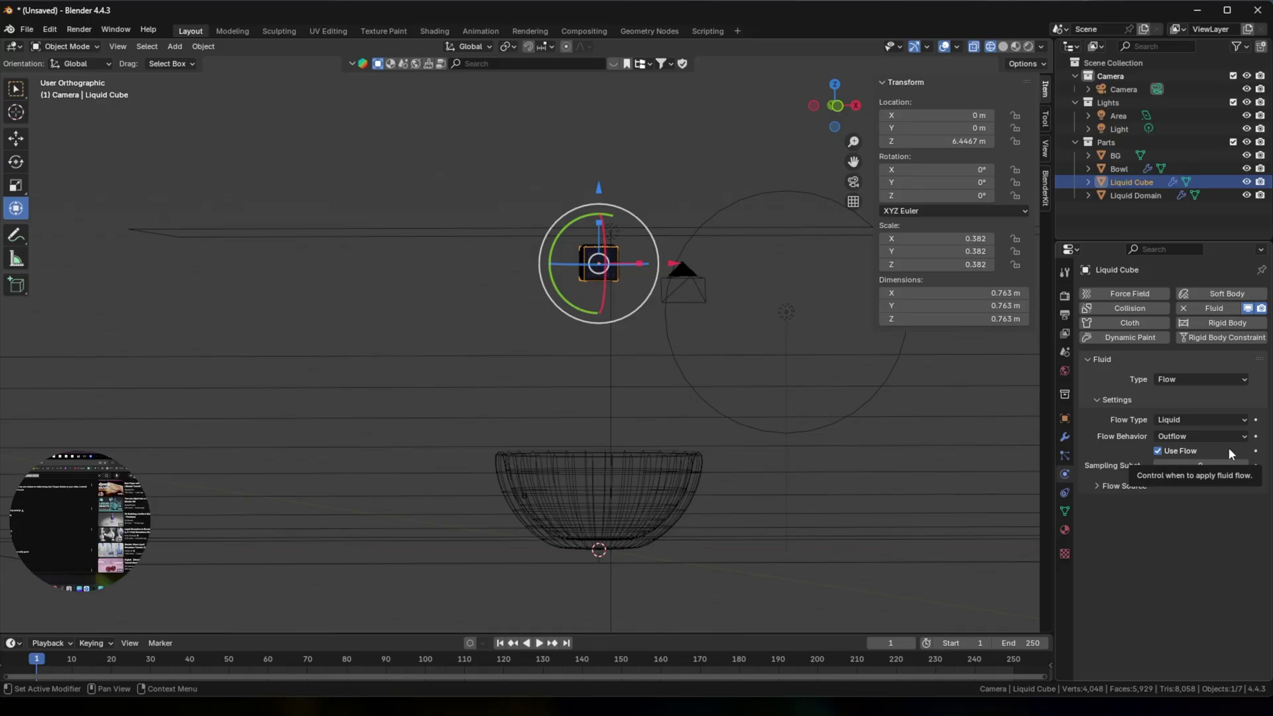
Play the baked simulation briefly, select the Liquid Domain and return to frame 1.
key(space)
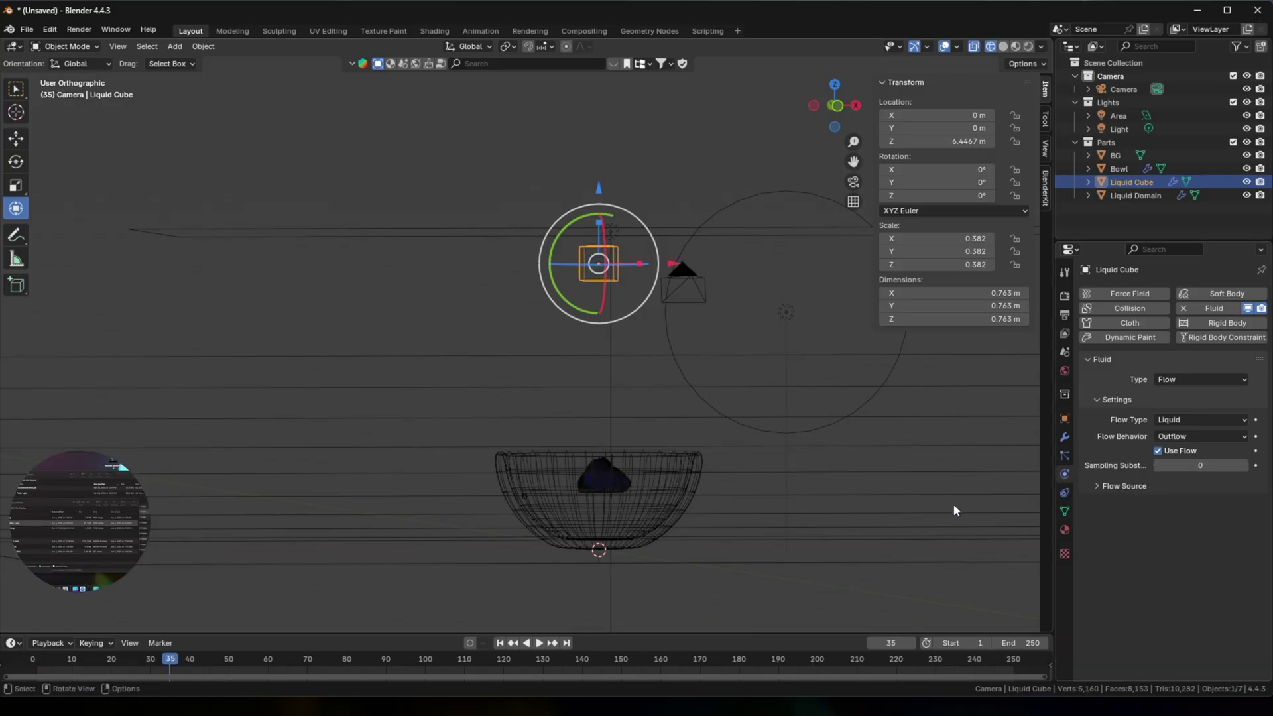
click(603, 479)
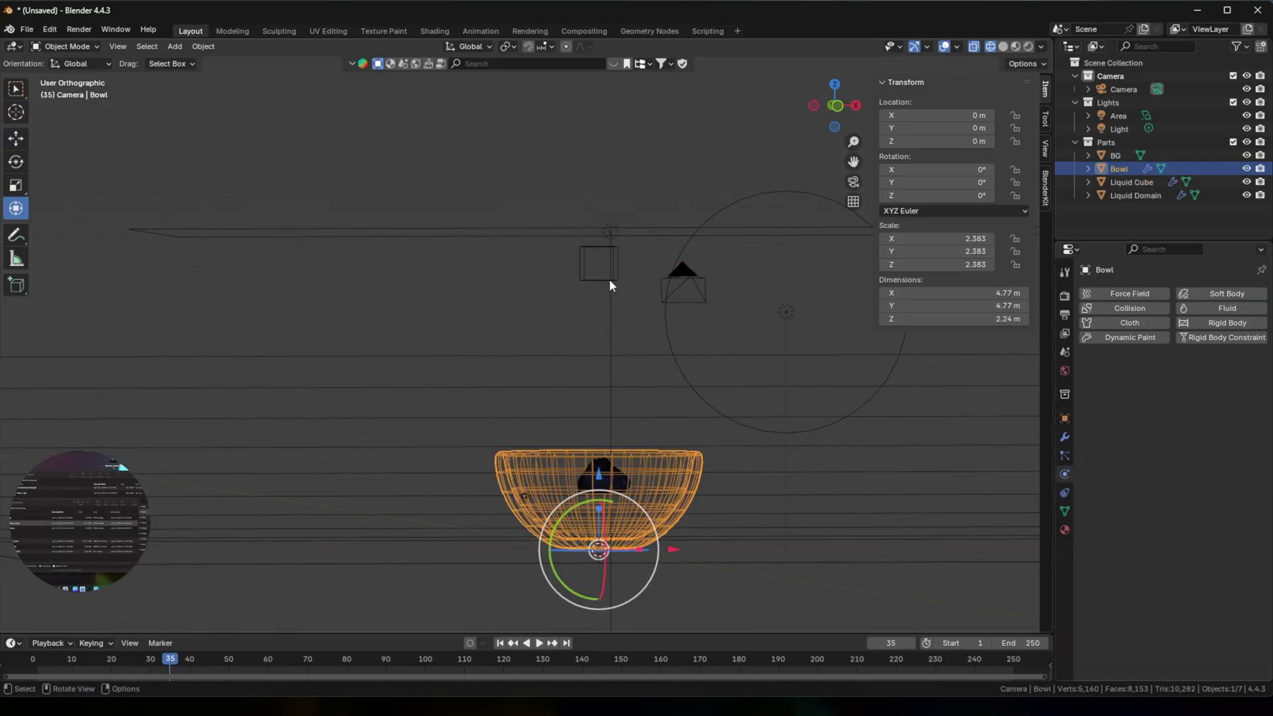
click(1134, 195)
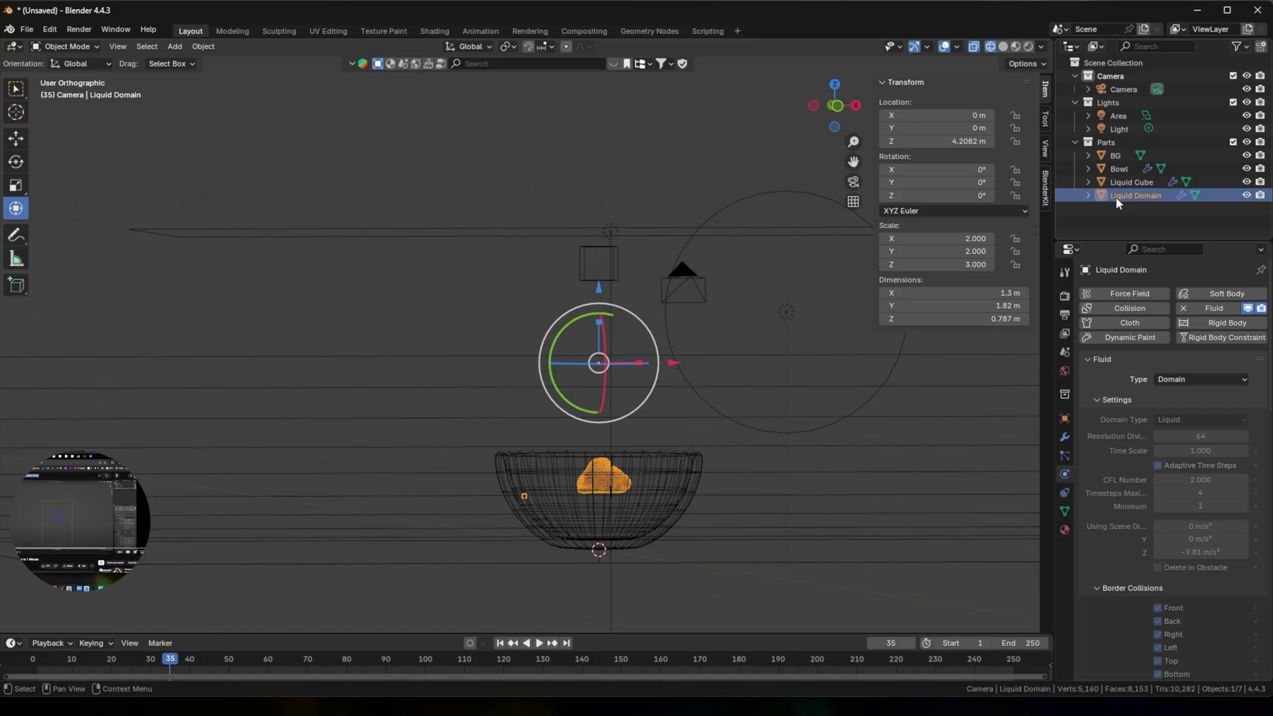
click(501, 644)
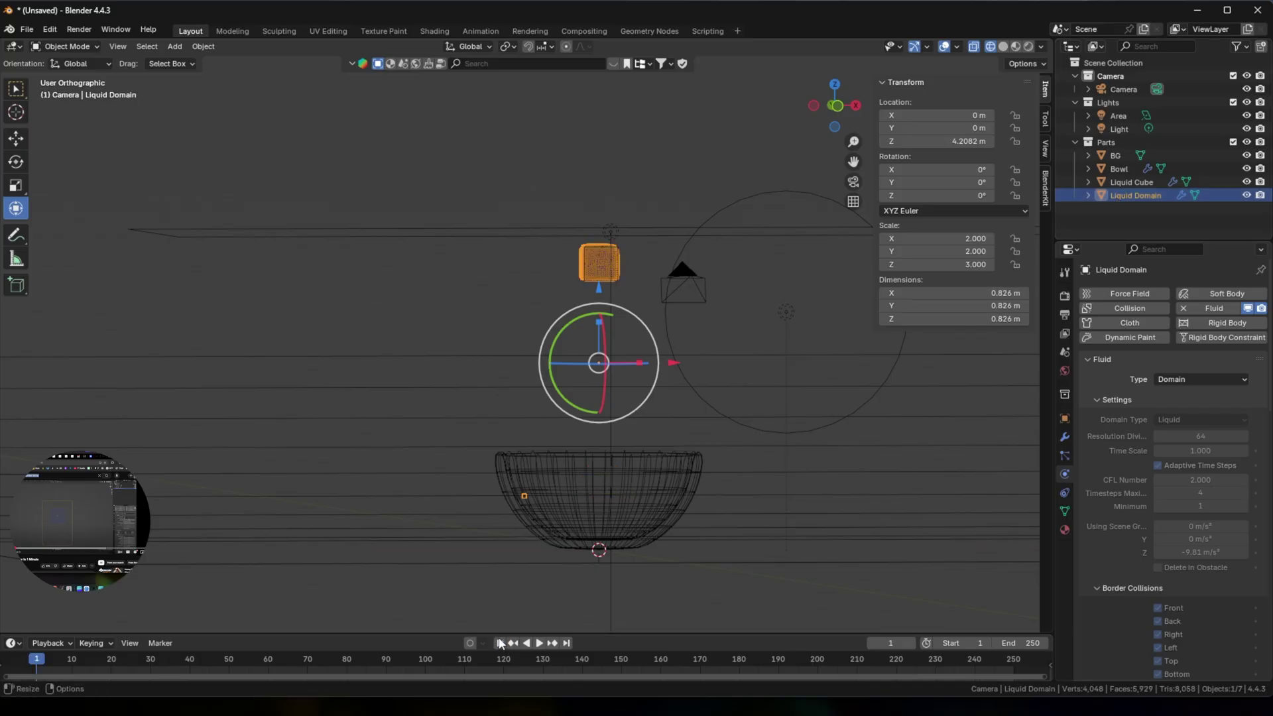
Free the Liquid Domain's existing bake in Object Mode and bake the entire simulation again.
key(Tab)
key(a)
scroll(1132, 474, down, 10)
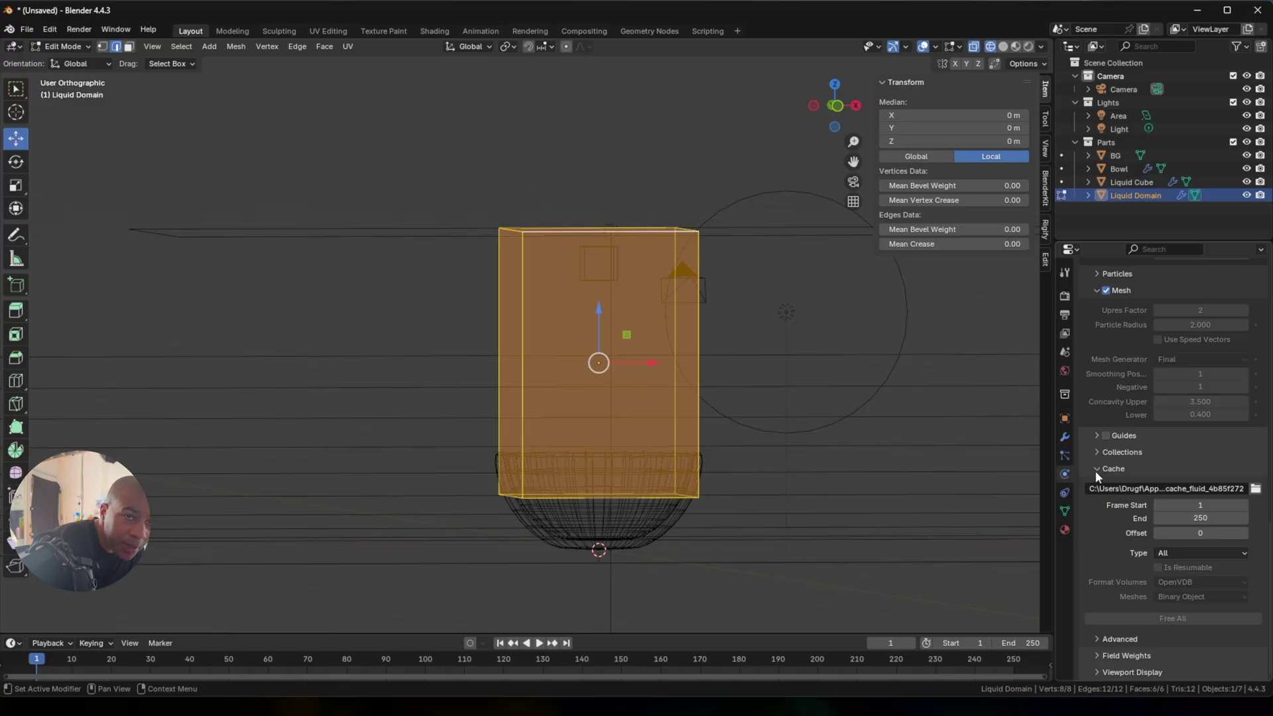
key(Tab)
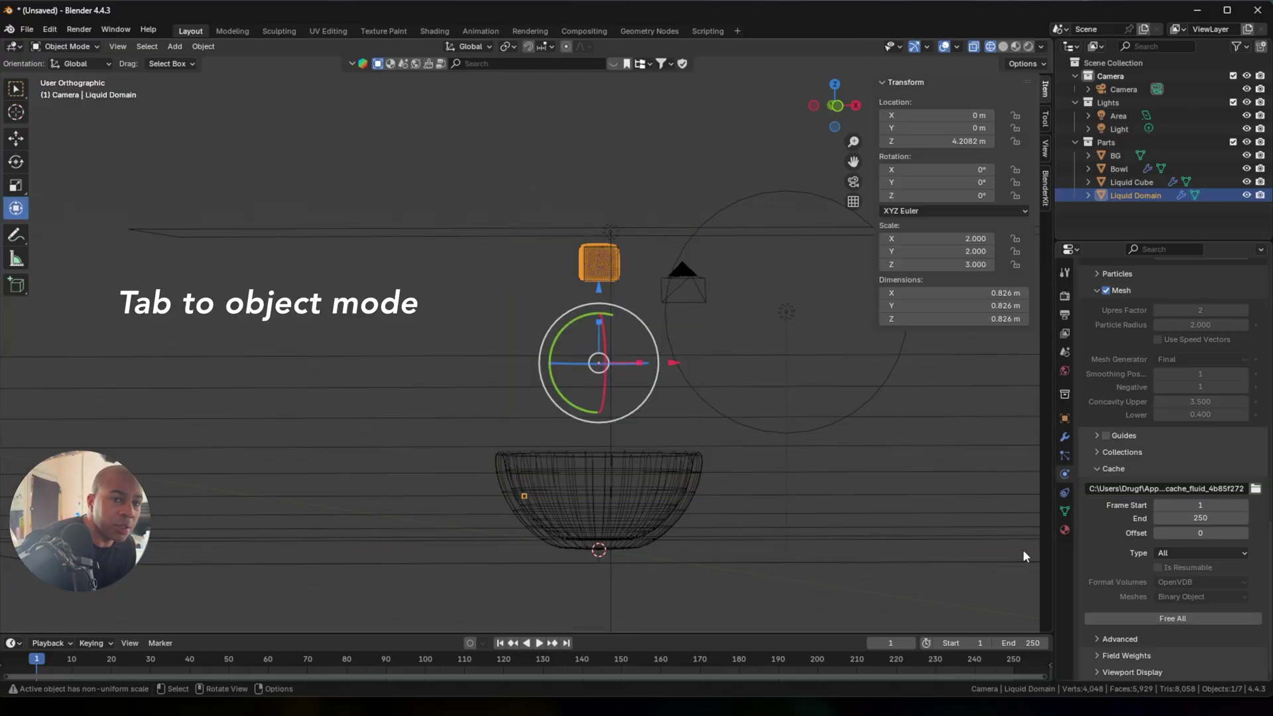
click(1155, 617)
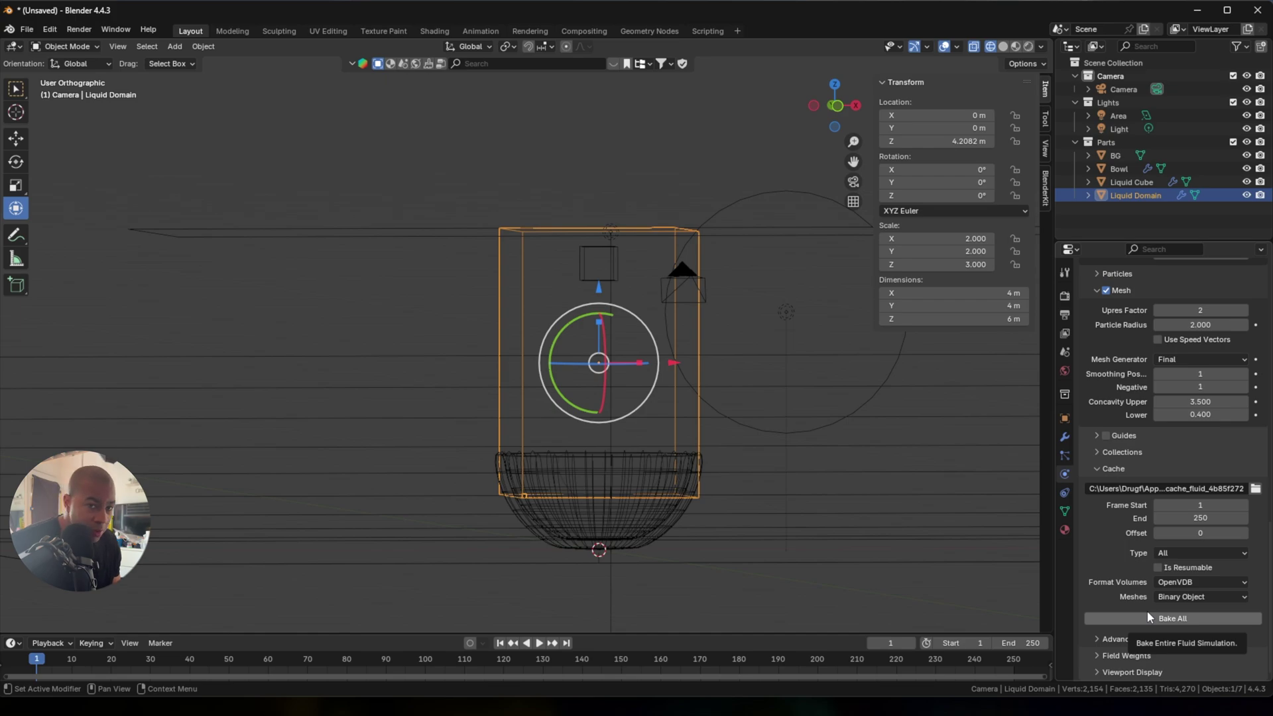
click(1151, 616)
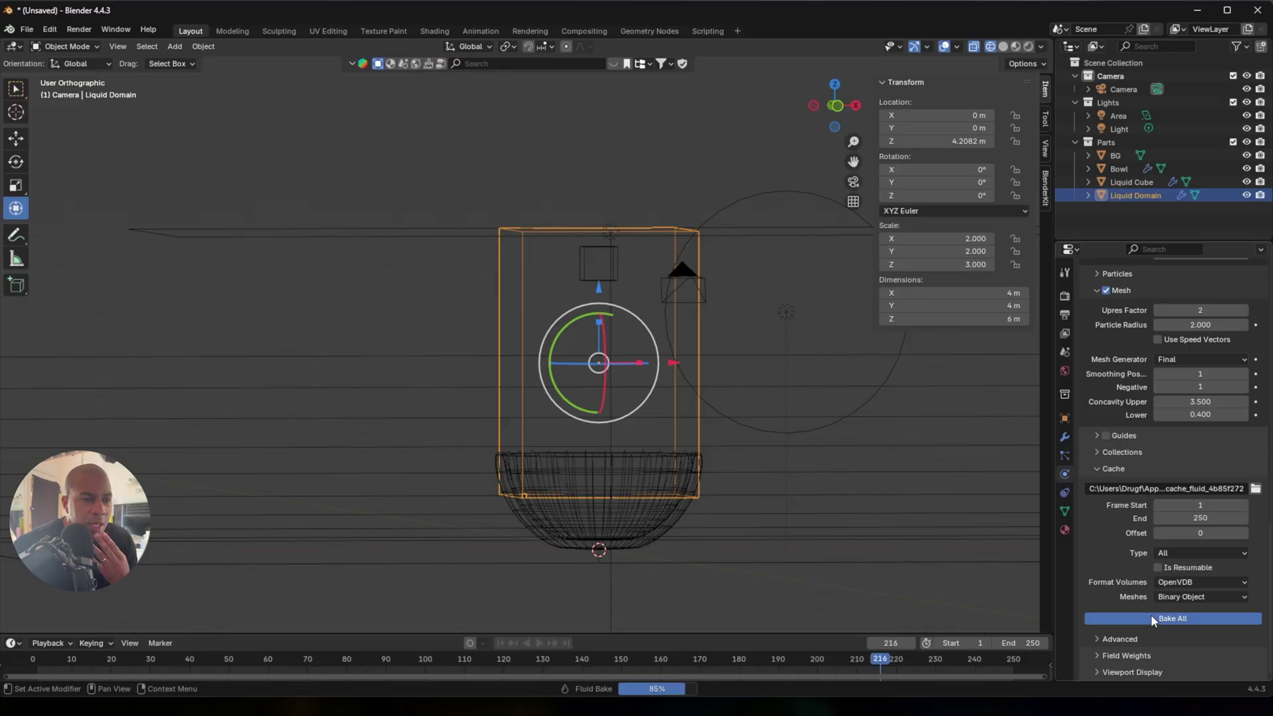
Play the new bake from frame 1 and examine from above how the liquid fills the bowl.
key(space)
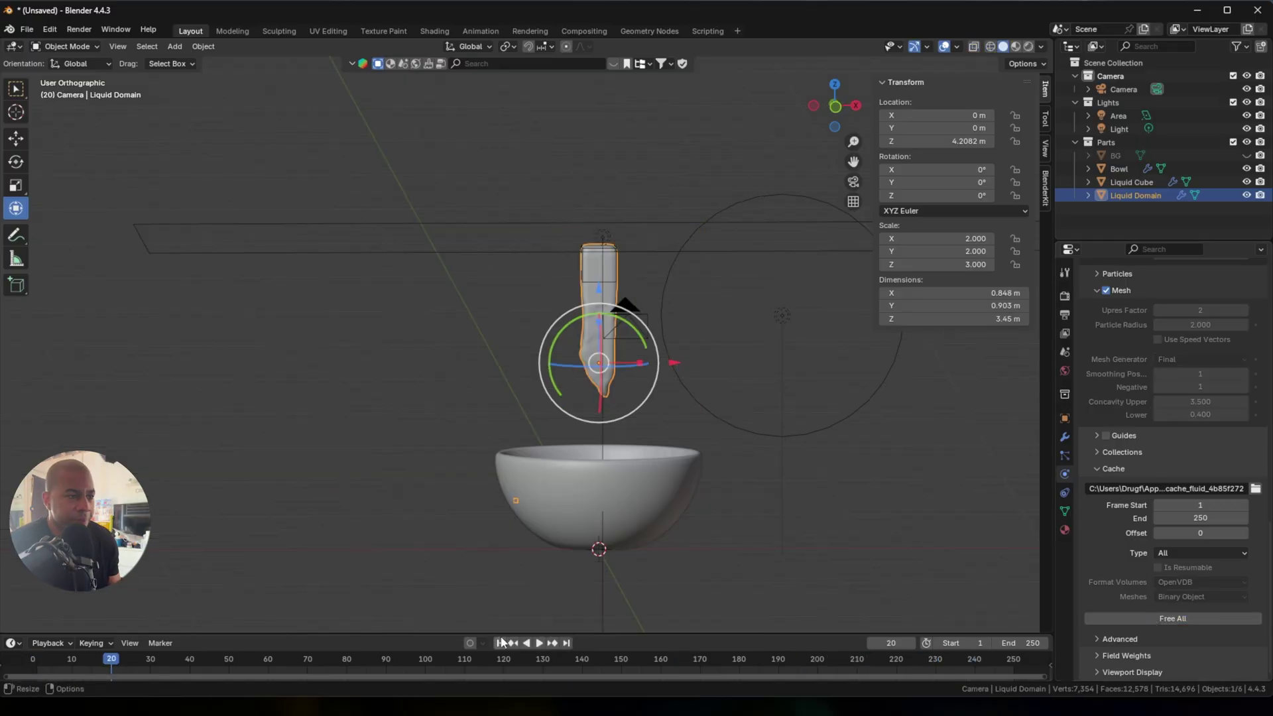
click(501, 644)
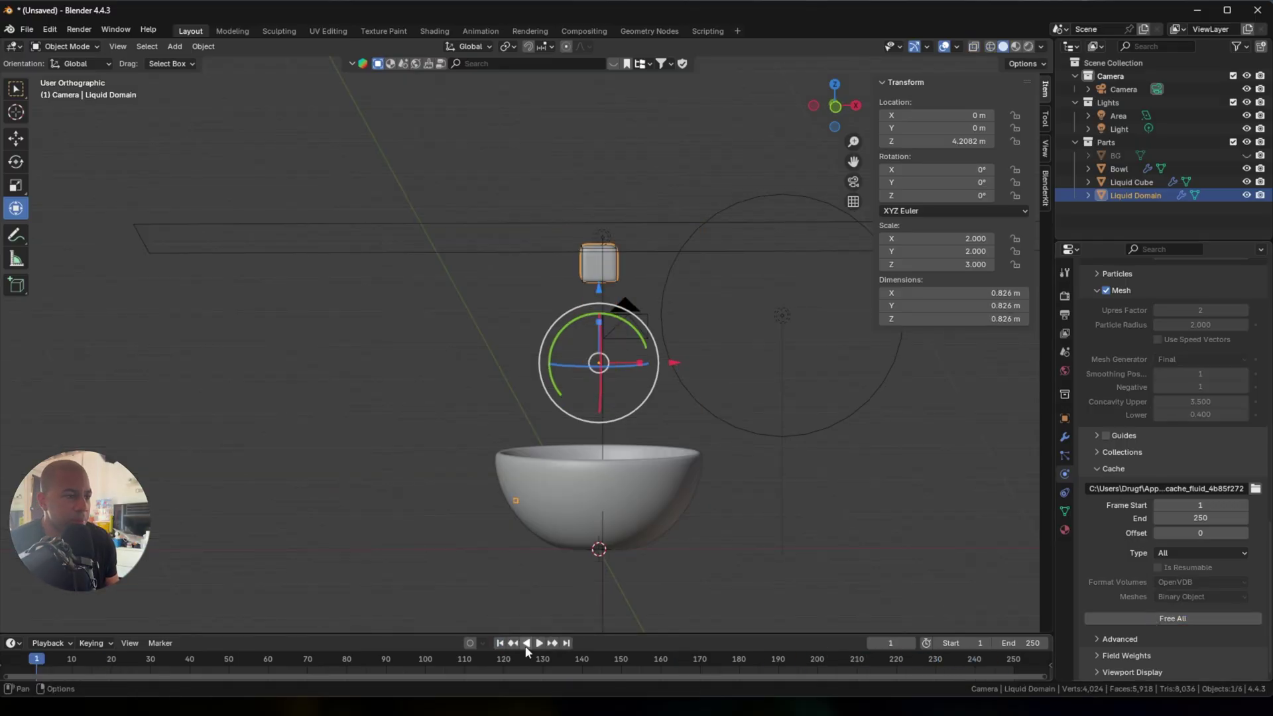
click(537, 644)
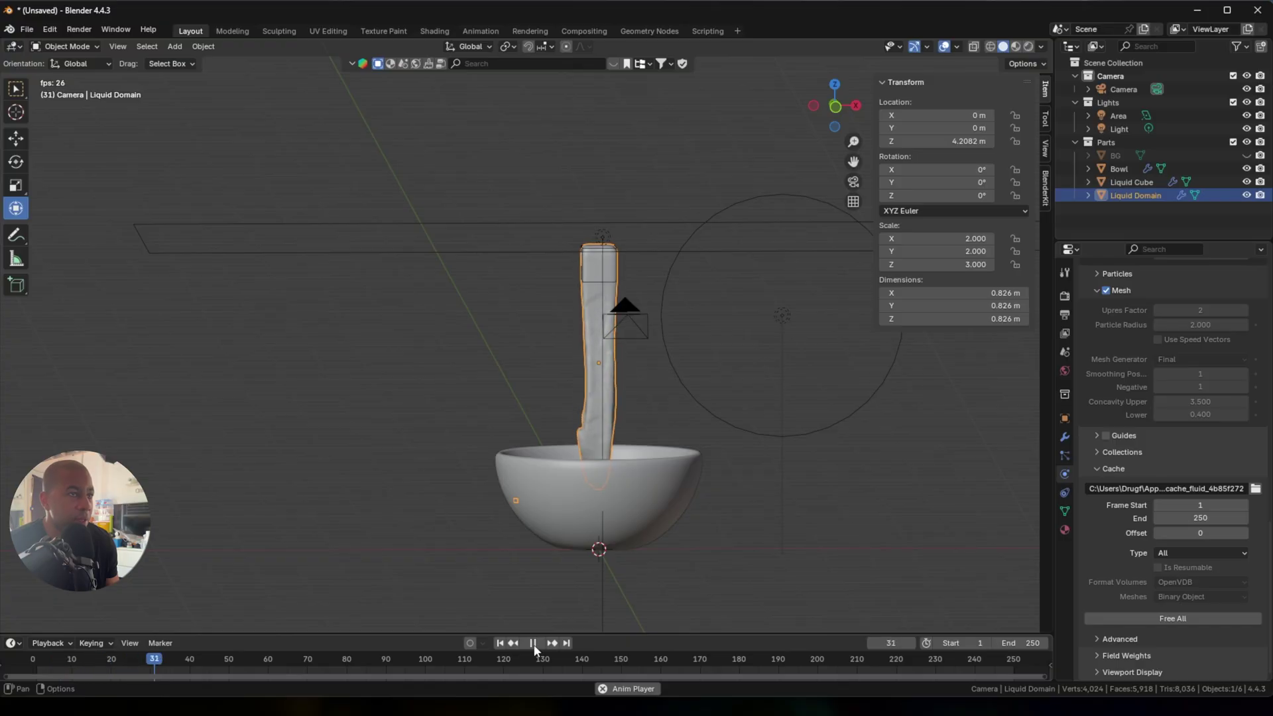
scroll(667, 463, up, 3)
mouse_move(626, 475)
middle_down()
mouse_move(516, 507)
mouse_move(638, 488)
middle_up()
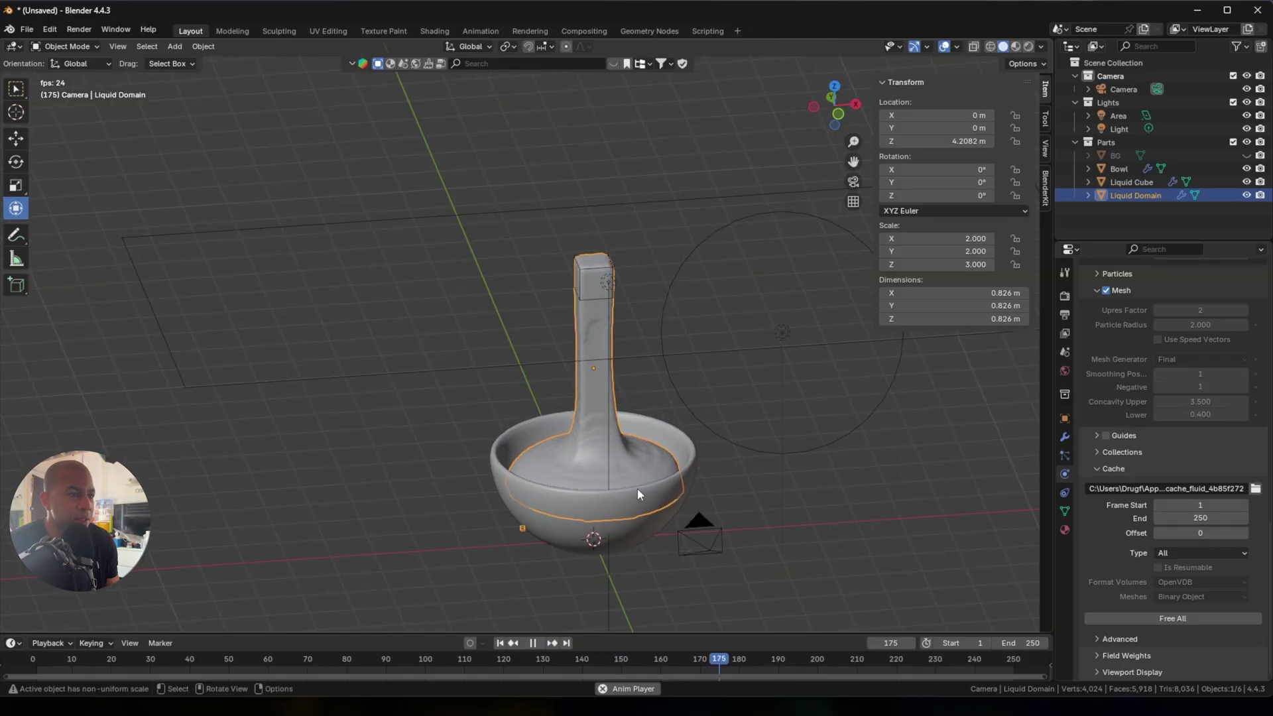
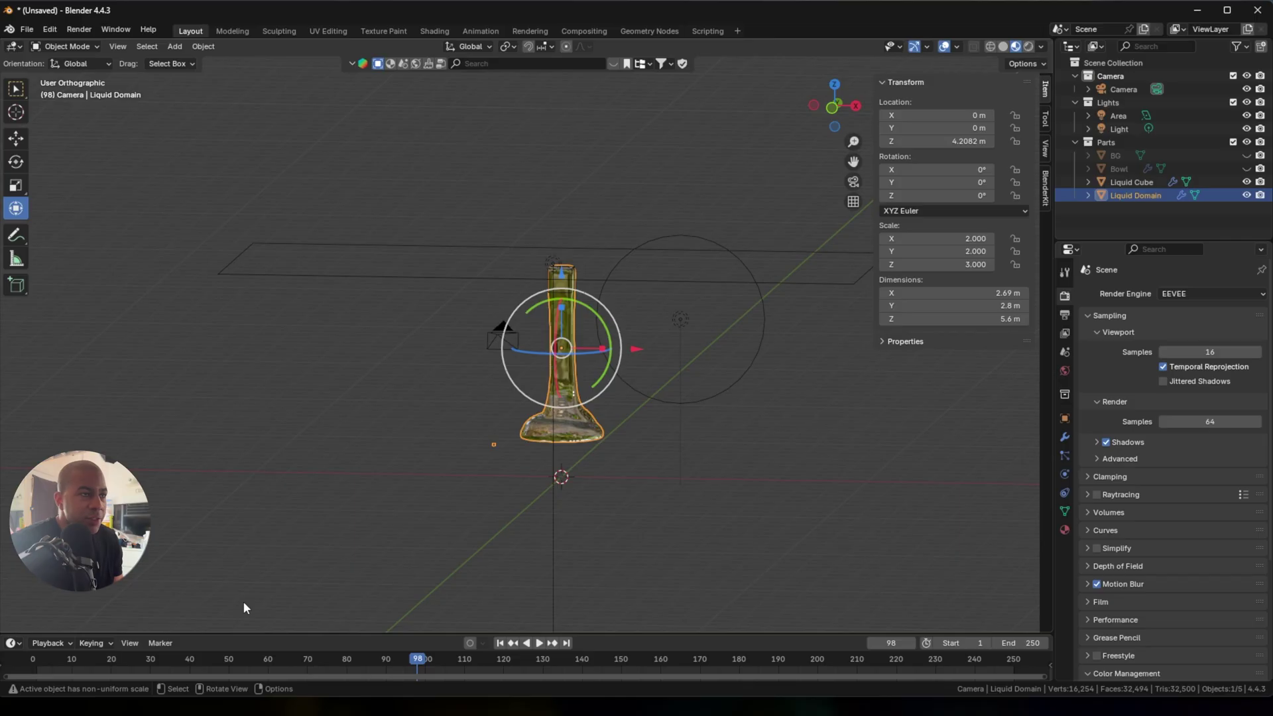
Switch to the Shading workspace and show the tool shelf in its 3D viewport.
middle_drag(244, 608, 534, 384)
click(435, 31)
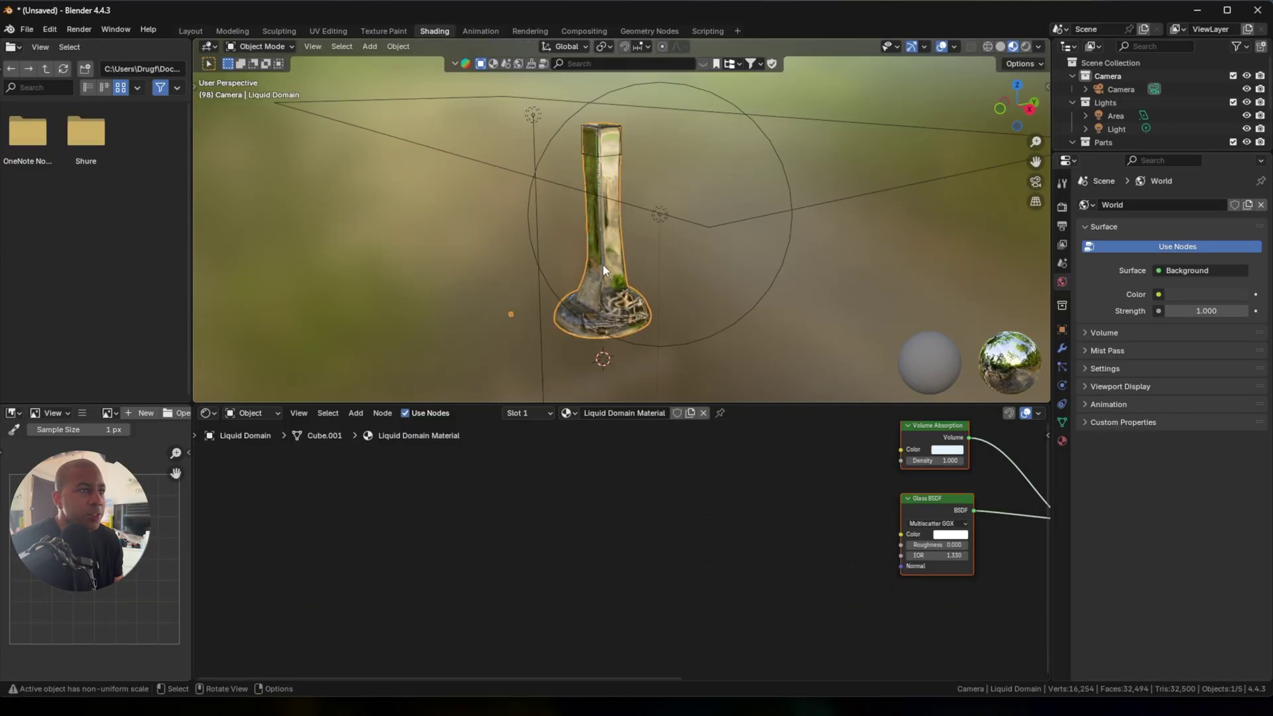
scroll(600, 268, down, 3)
key(t)
click(577, 270)
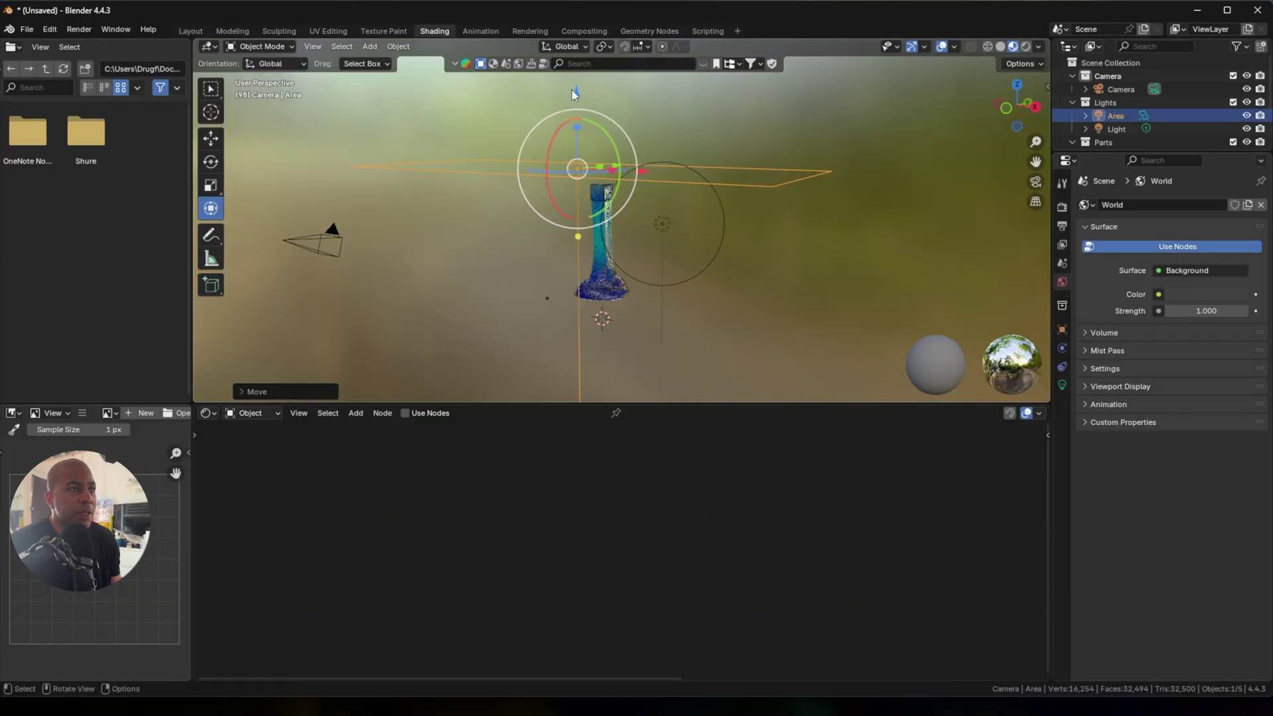
click(576, 270)
Select the Liquid Cube, rename its material Liquid_Gold and set the Principled BSDF base color to orange.
scroll(1135, 113, down, 3)
click(1128, 124)
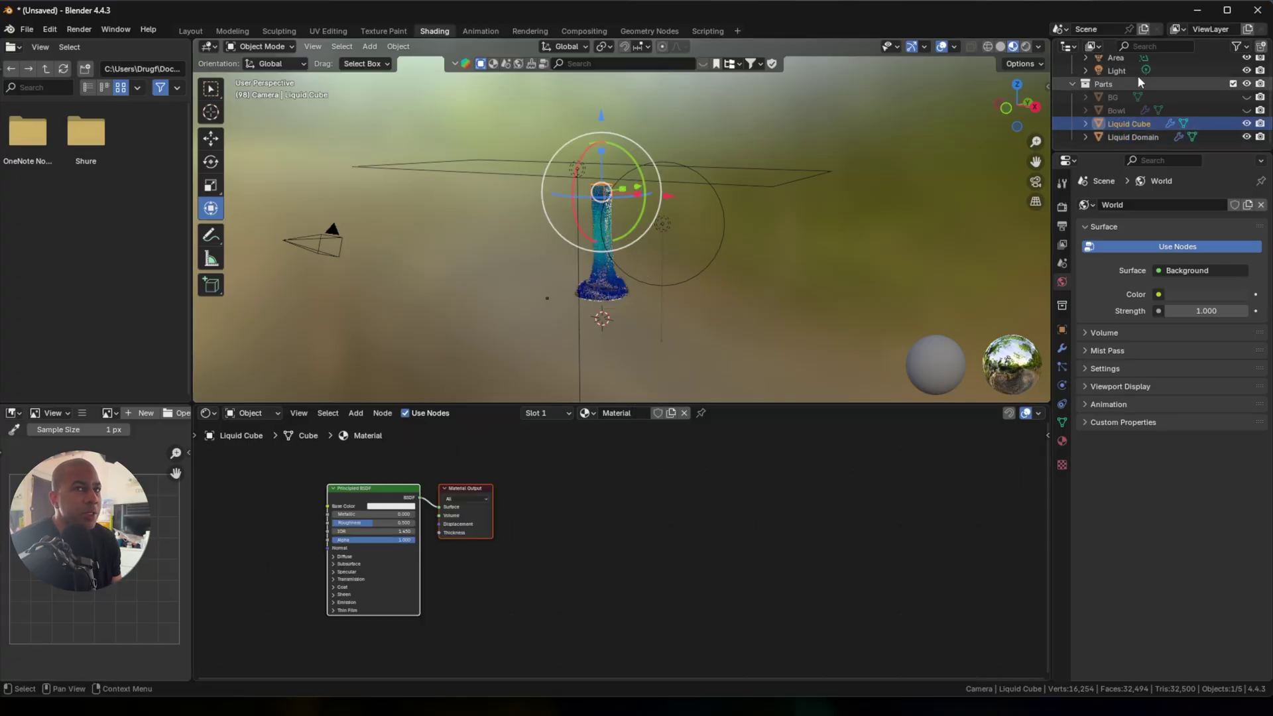
click(1133, 138)
click(1129, 124)
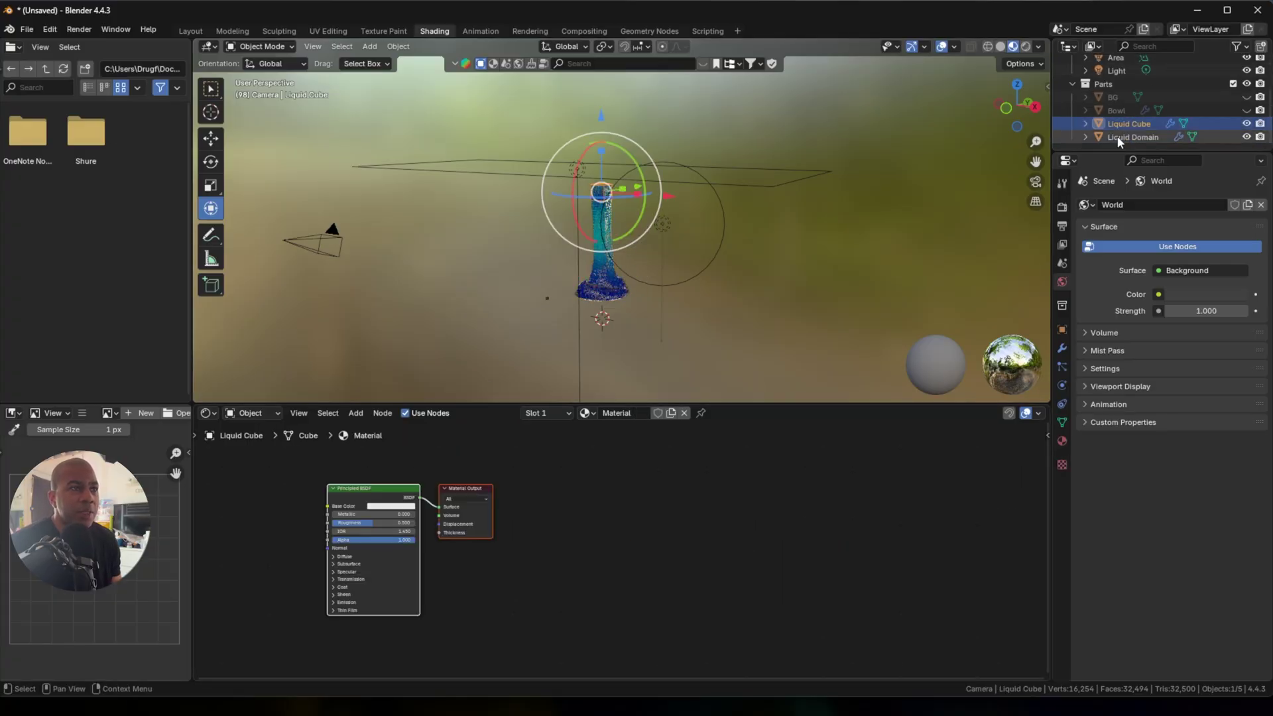
middle_drag(527, 484, 789, 496)
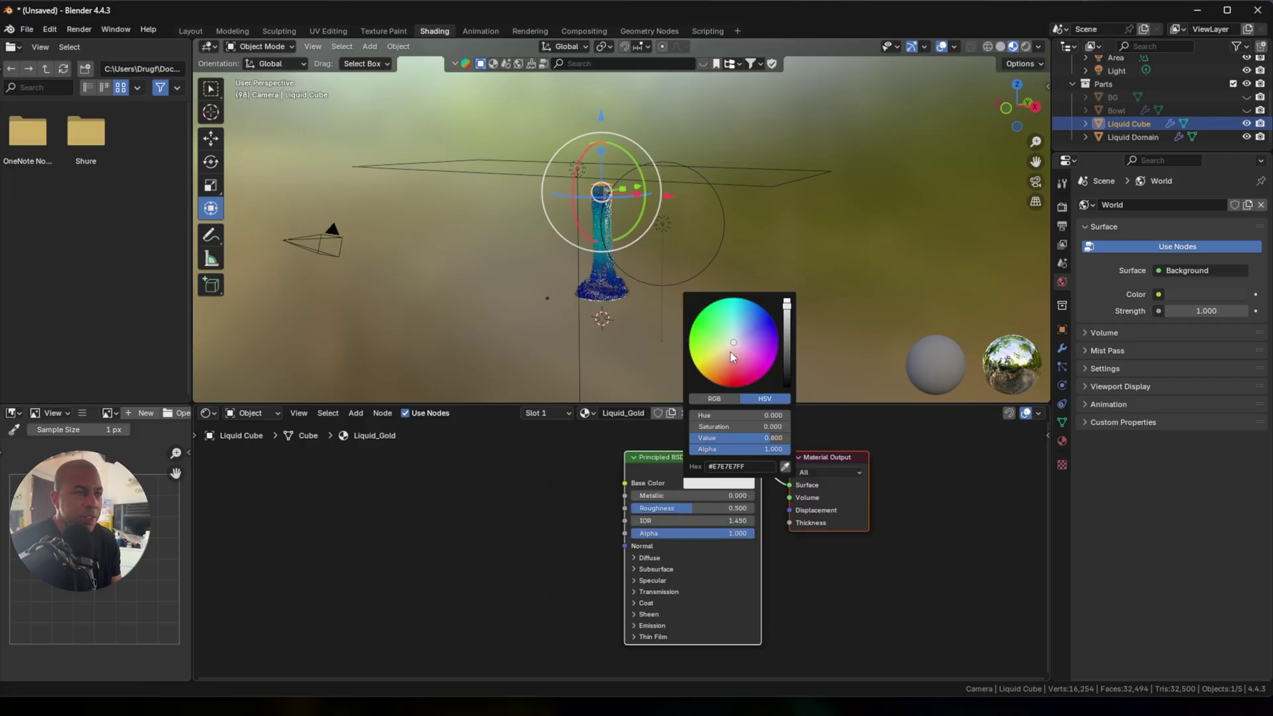
drag(732, 351, 715, 376)
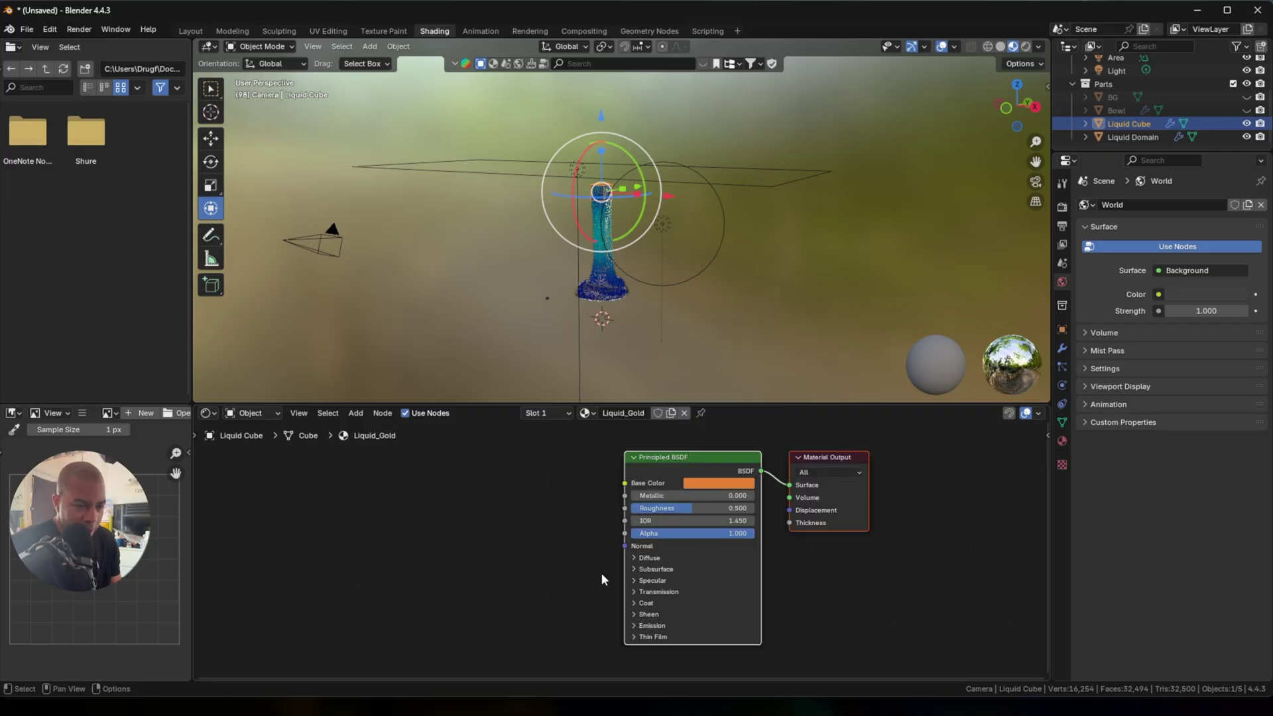
Set Liquid_Gold's subsurface weight to 1.000 and subsurface scale to 4 m in the Principled BSDF node.
click(656, 569)
shift+scroll(656, 602, down, 2)
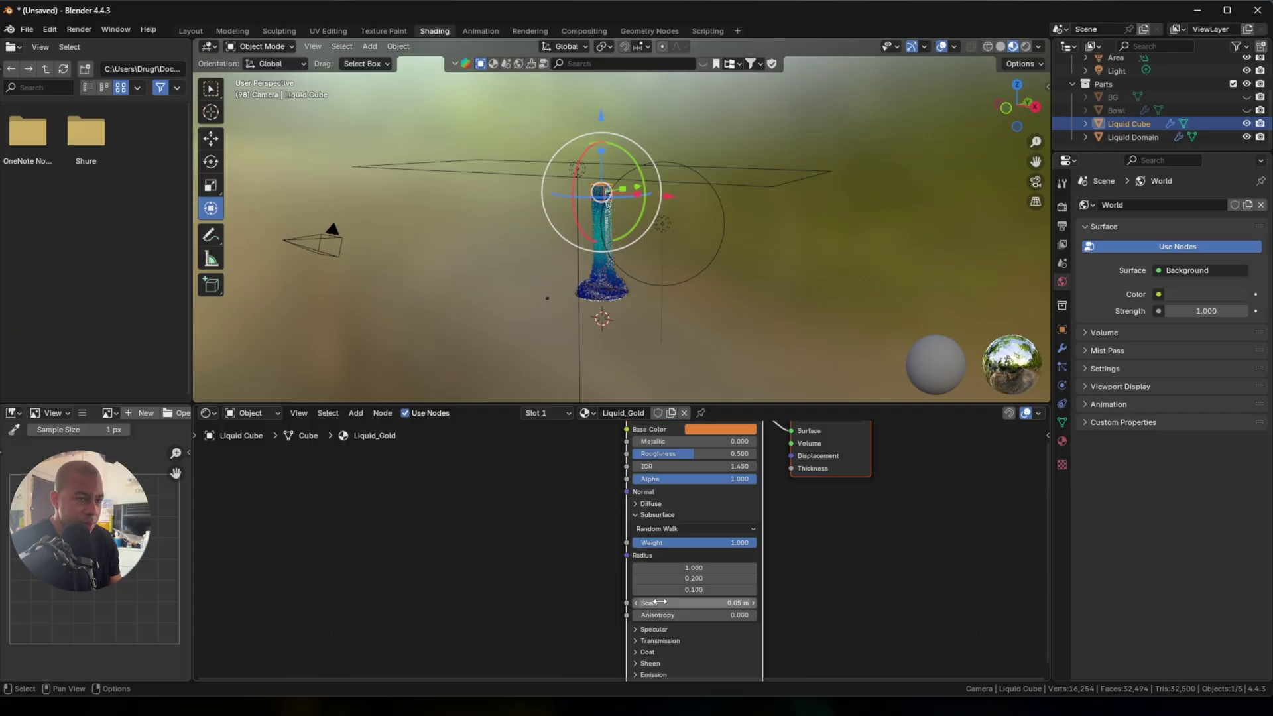
drag(693, 602, 736, 602)
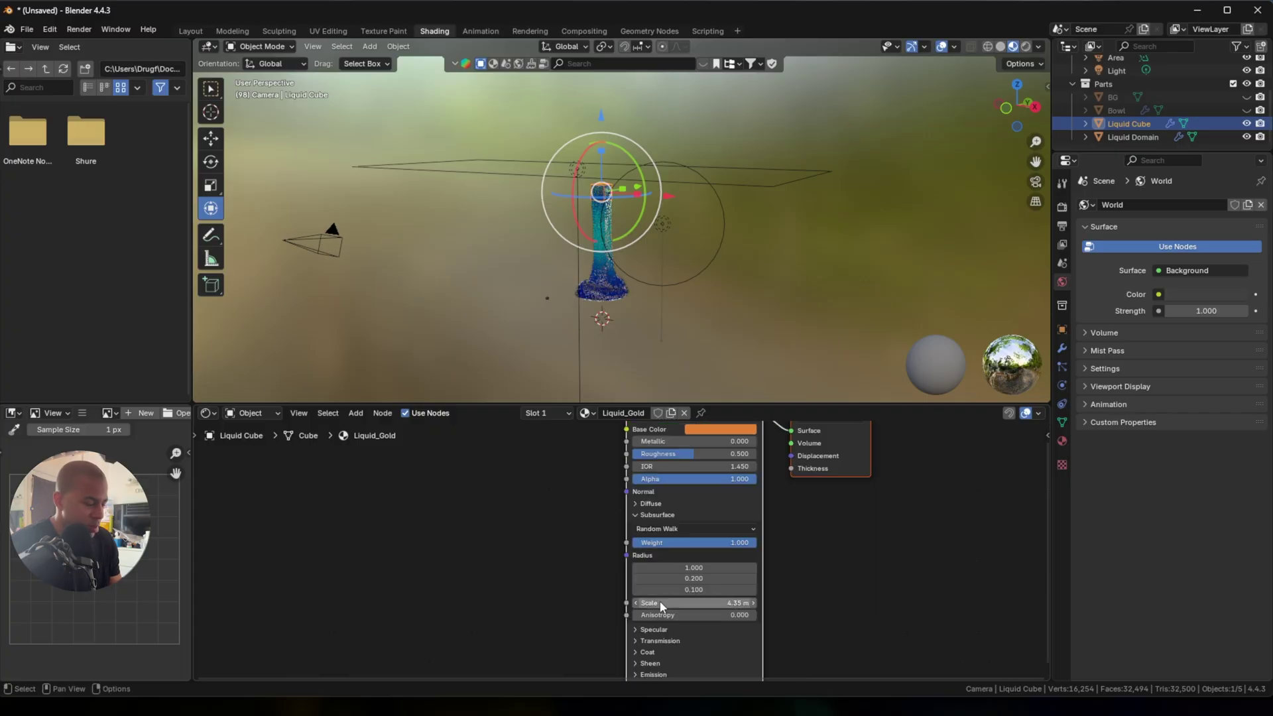
double_click(694, 603)
text(4)
key(Return)
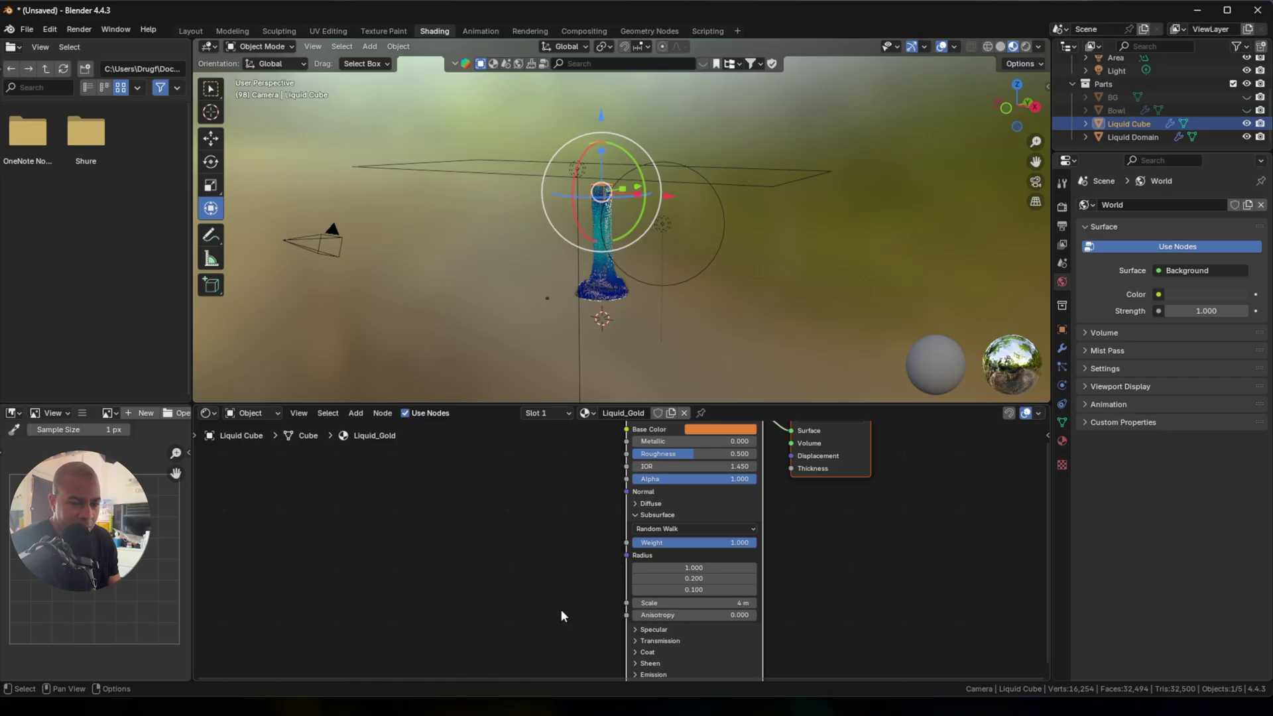
Set Liquid_Gold's transmission weight to 1.000 in the Principled BSDF node.
click(635, 641)
scroll(635, 636, down, 1)
drag(646, 654, 730, 655)
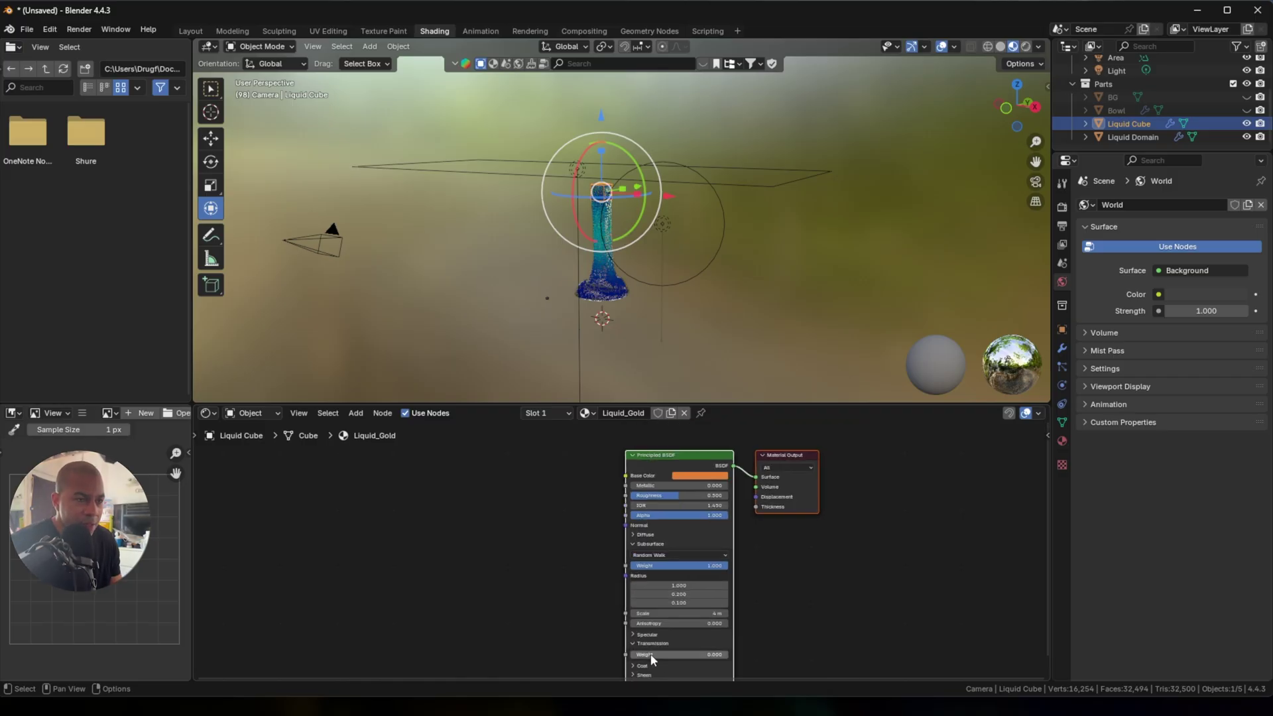
shift+scroll(551, 640, down, 3)
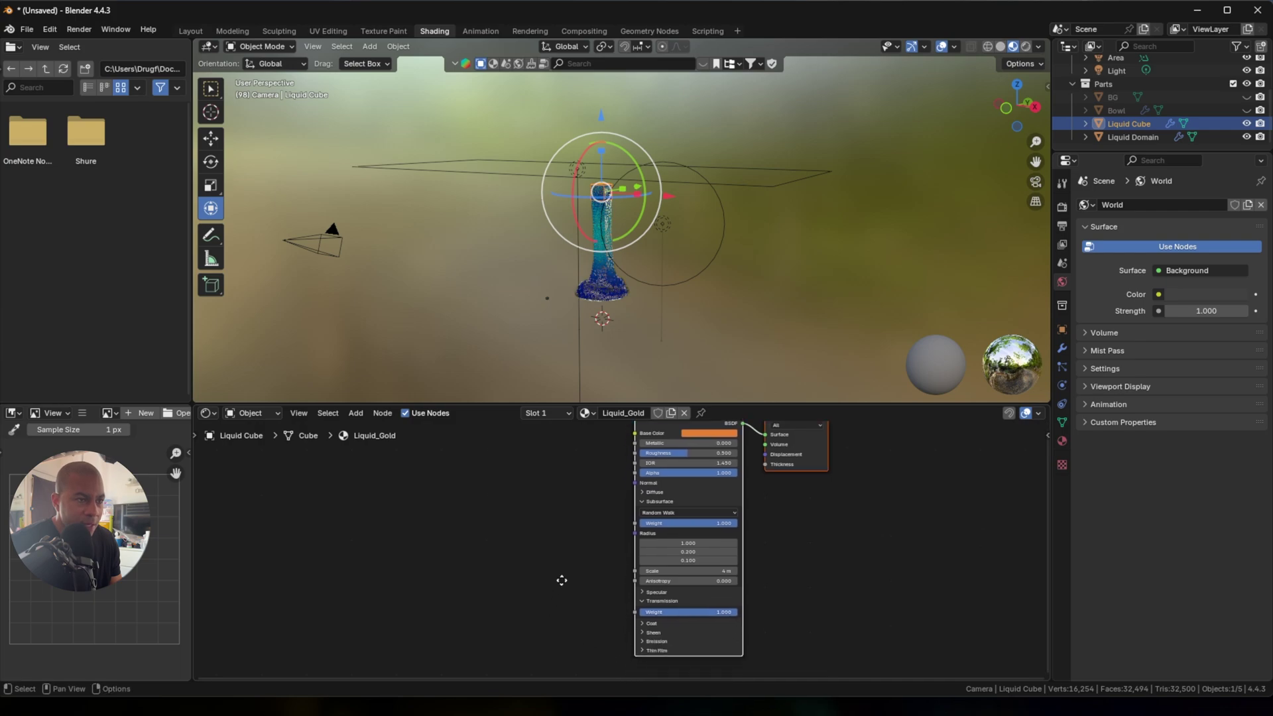
Set Liquid_Gold's IOR to 1.5 in the Principled BSDF node.
scroll(547, 591, up, 2)
shift+scroll(571, 595, up, 1)
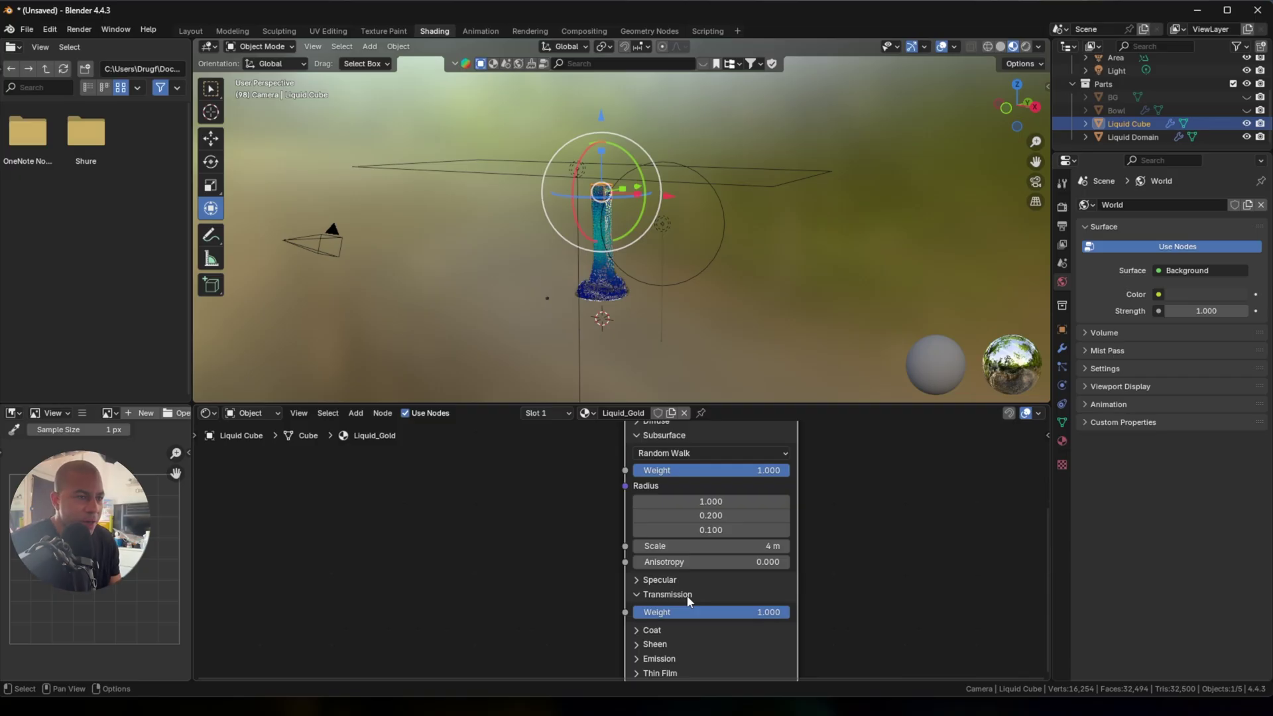
scroll(631, 610, down, 1)
scroll(631, 611, up, 3)
middle_drag(631, 611, 619, 541)
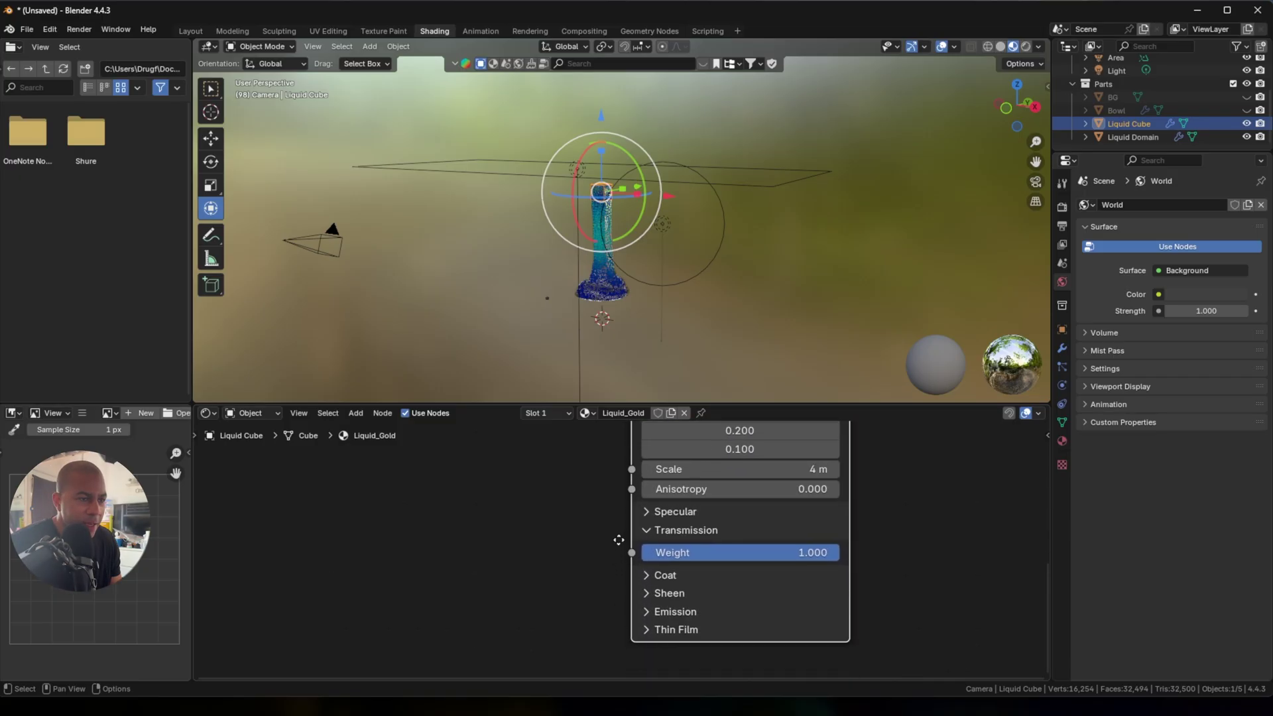
scroll(650, 535, down, 1)
shift+scroll(681, 530, up, 5)
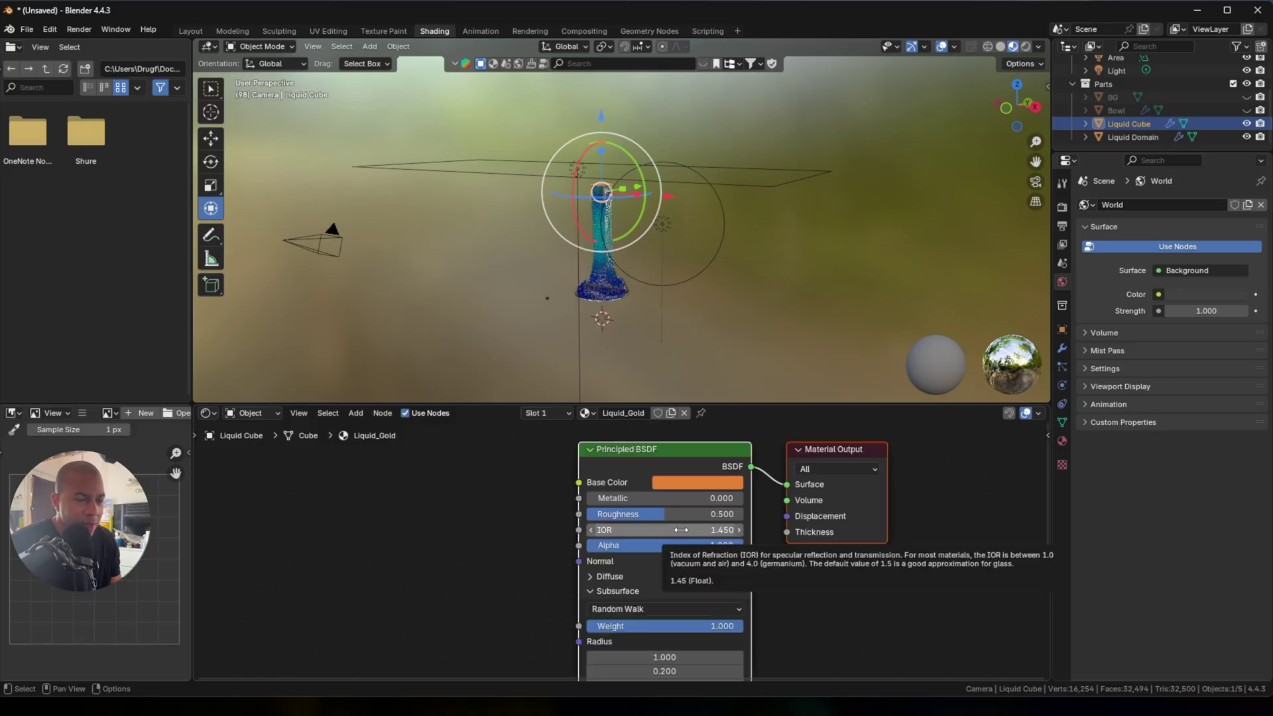
click(723, 533)
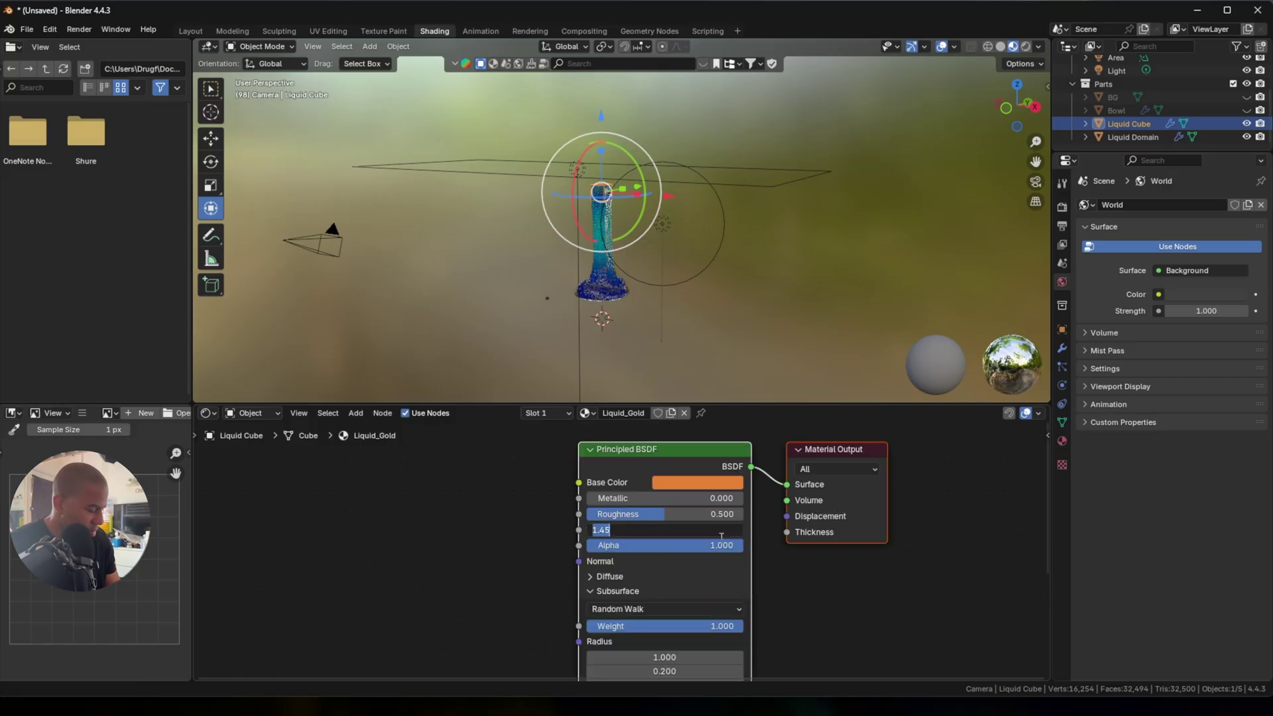
text(1.5)
key(Return)
scroll(715, 663, down, 4)
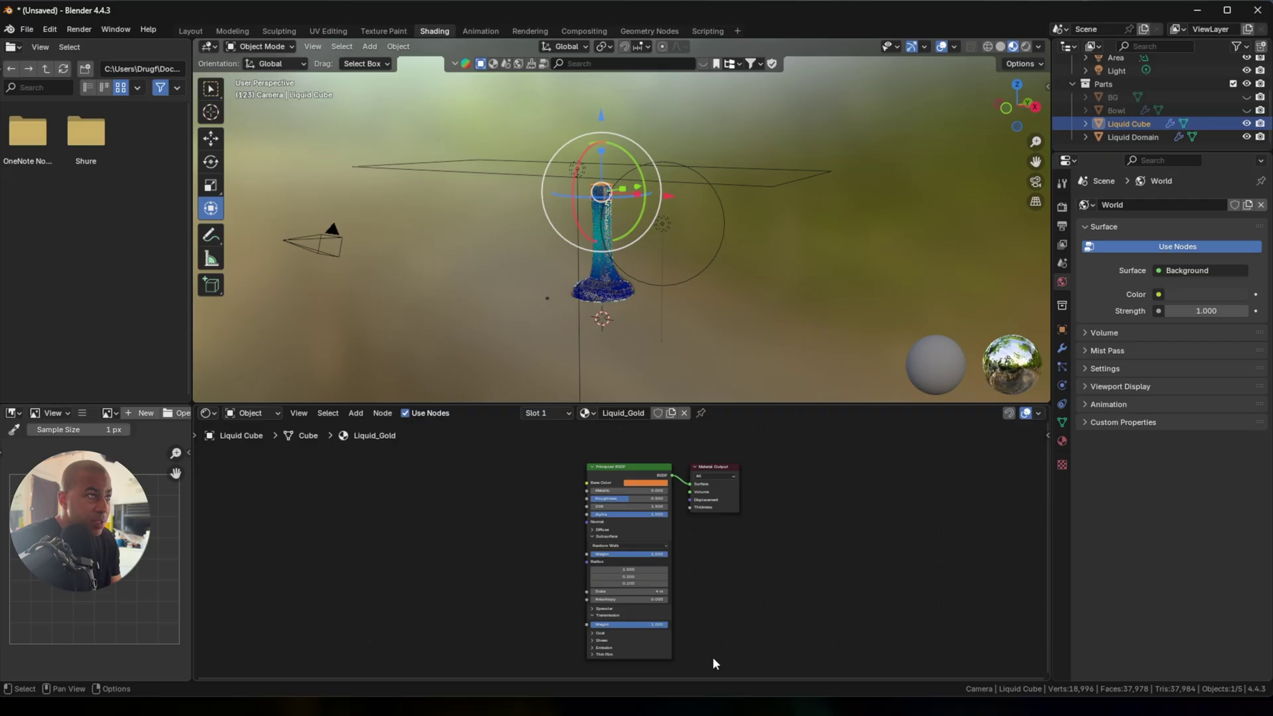
Return to the Layout workspace and unhide the BG backdrop in the viewport.
click(191, 31)
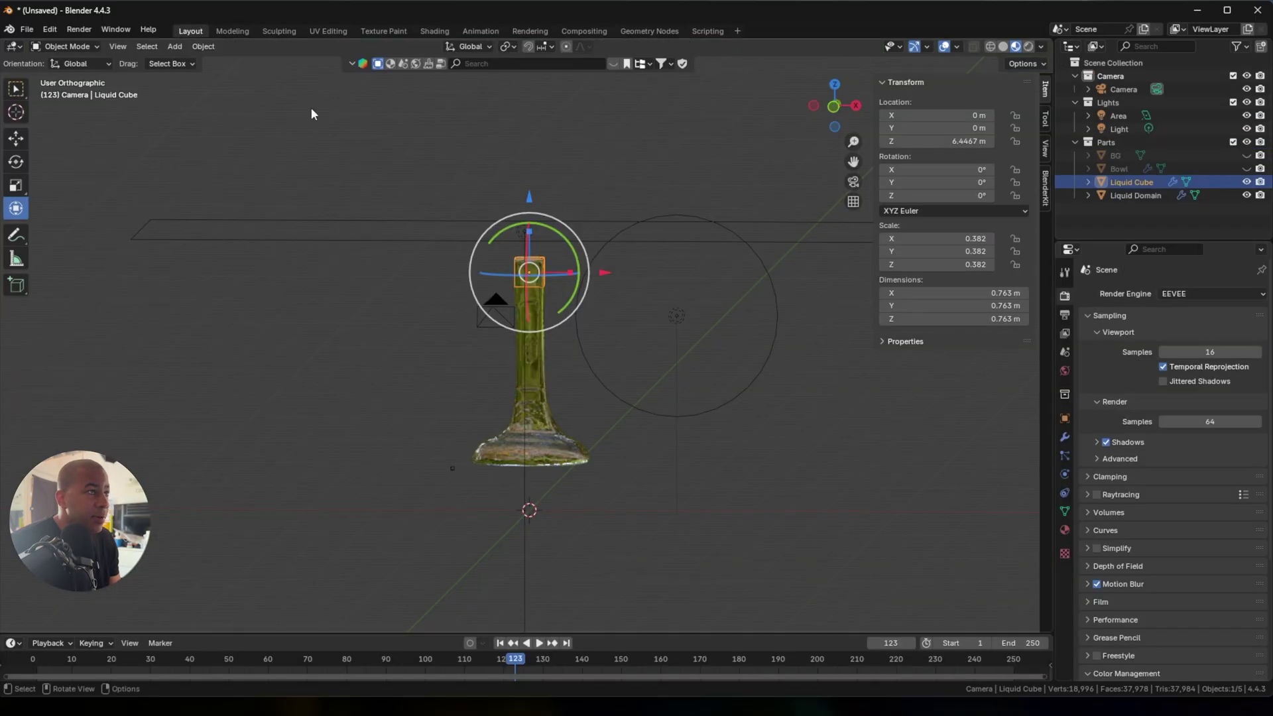
middle_drag(311, 108, 371, 139)
click(1247, 156)
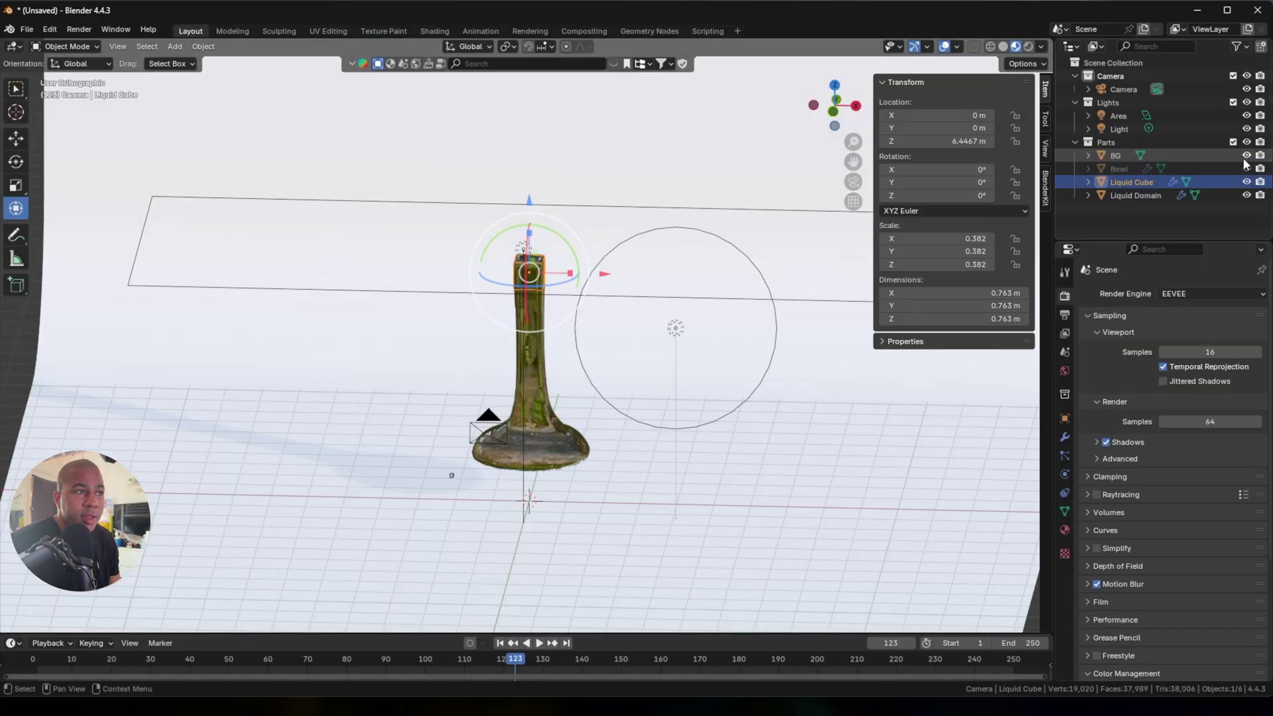
At frame 1, lower the Liquid Domain's whole mesh in Edit Mode by about 0.41 m in local Z, down to the floor.
click(1136, 195)
click(501, 643)
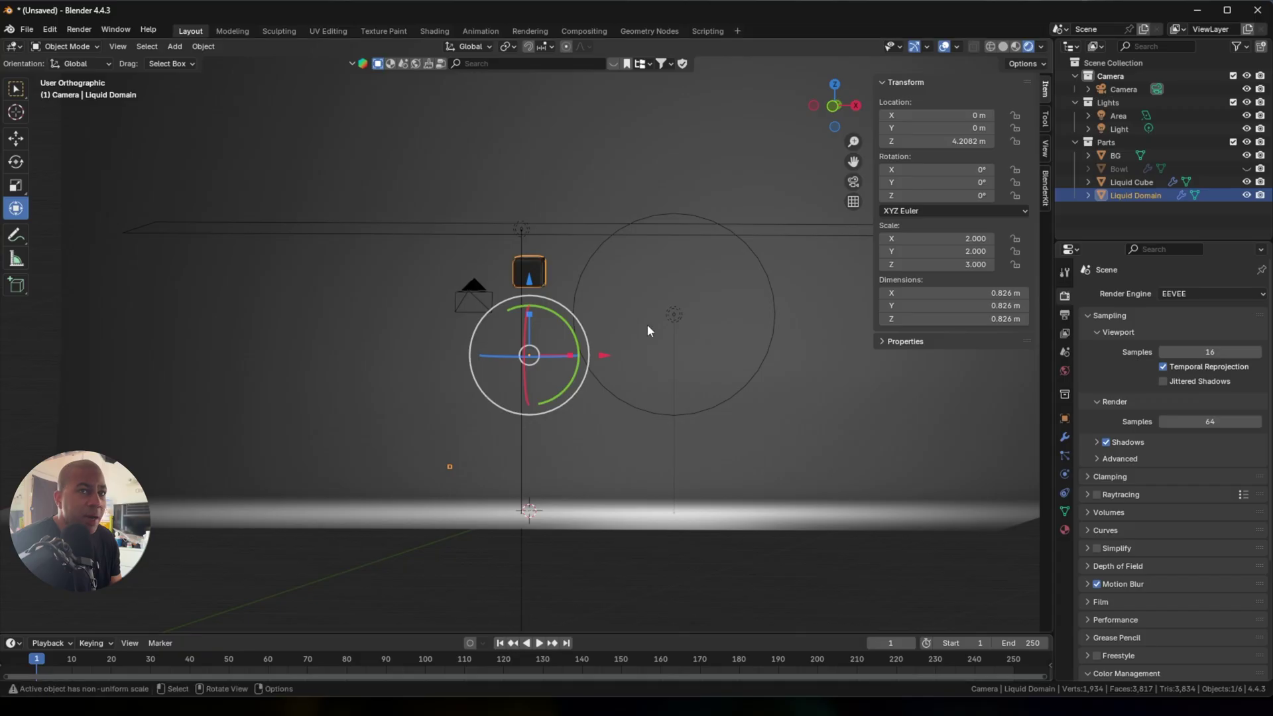
key(Tab)
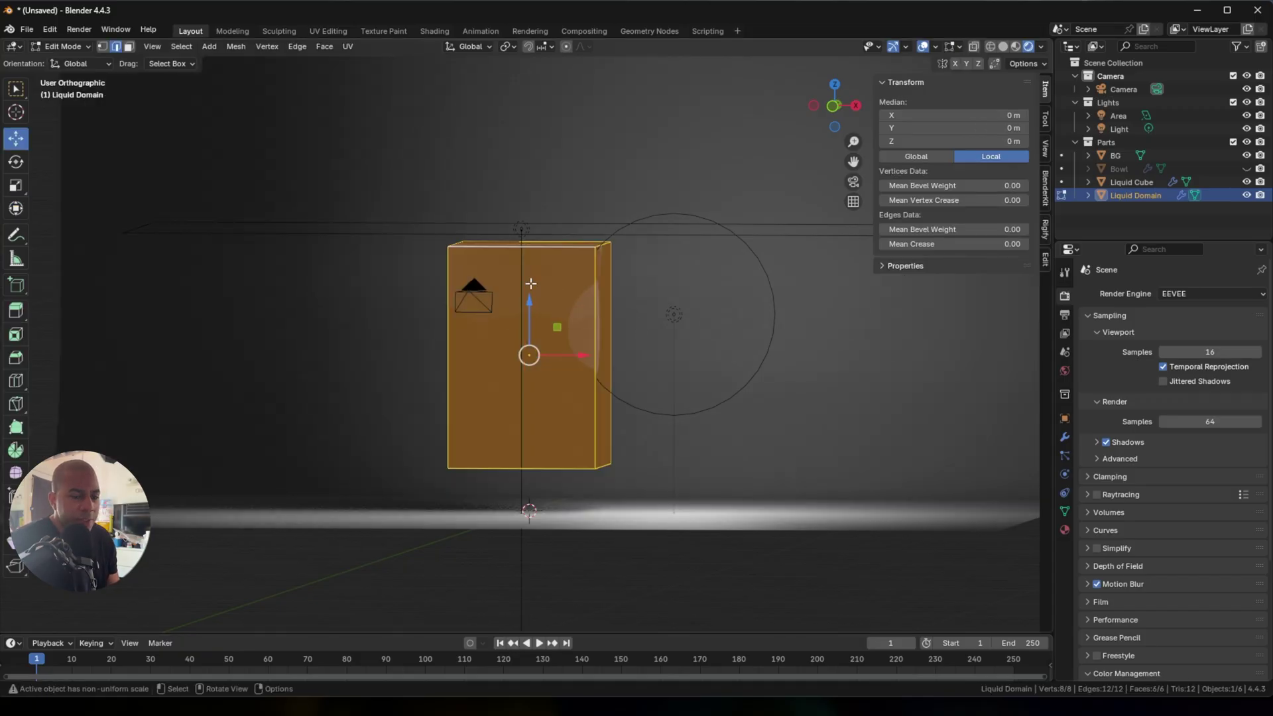
mouse_move(531, 284)
middle_down()
mouse_move(535, 295)
mouse_move(541, 278)
middle_up()
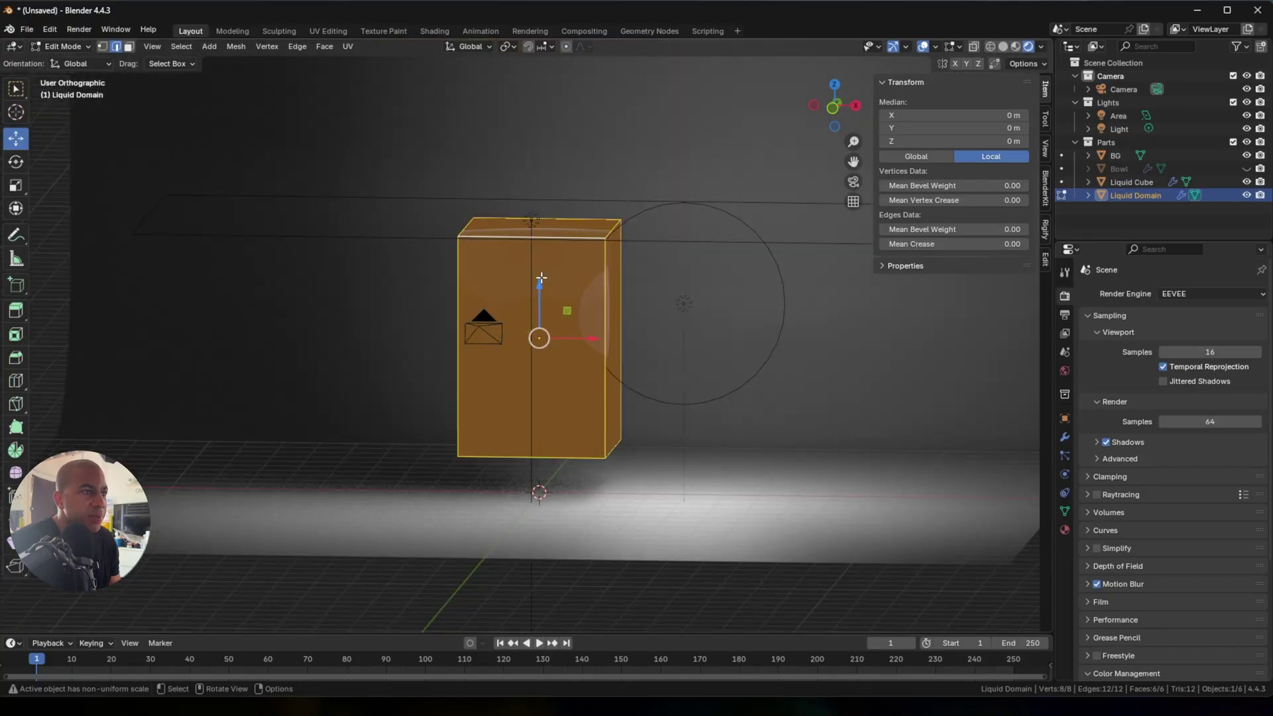
drag(541, 288, 542, 336)
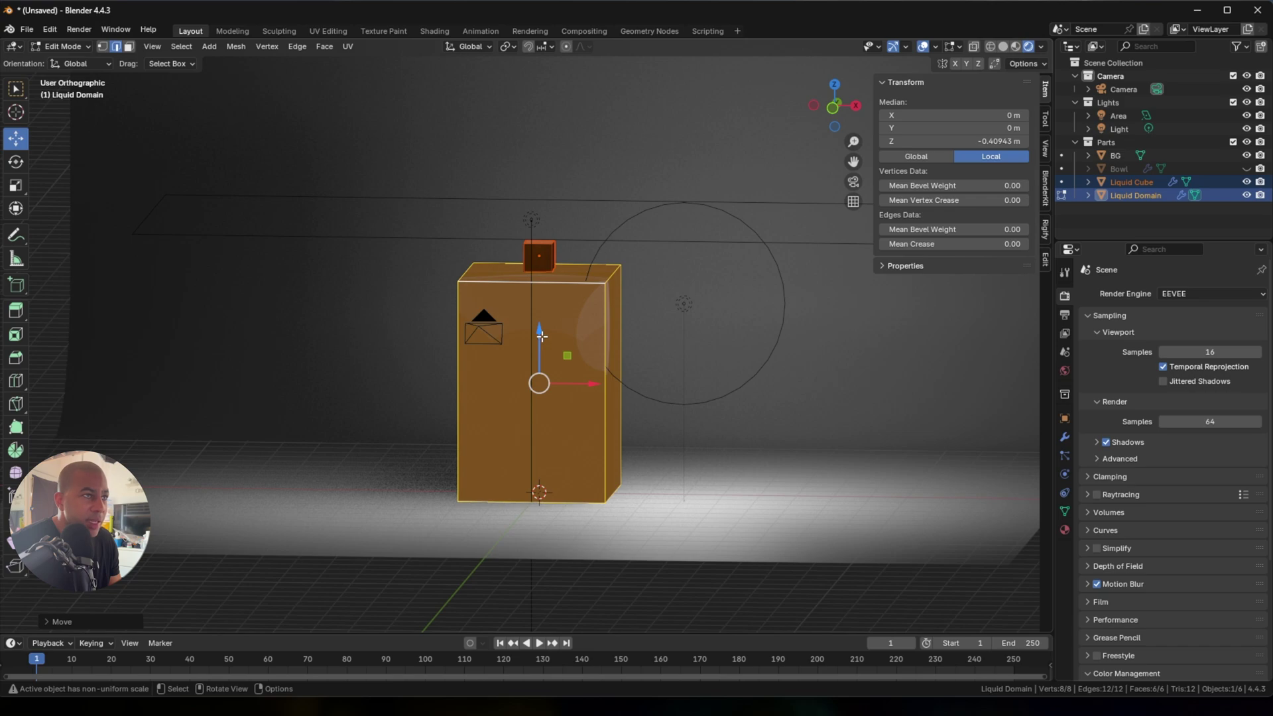
key(Tab)
Lower the Liquid Cube to about Z 5.49 m so it sits inside the domain, and play the animation.
click(538, 254)
drag(540, 179, 538, 220)
click(398, 511)
key(space)
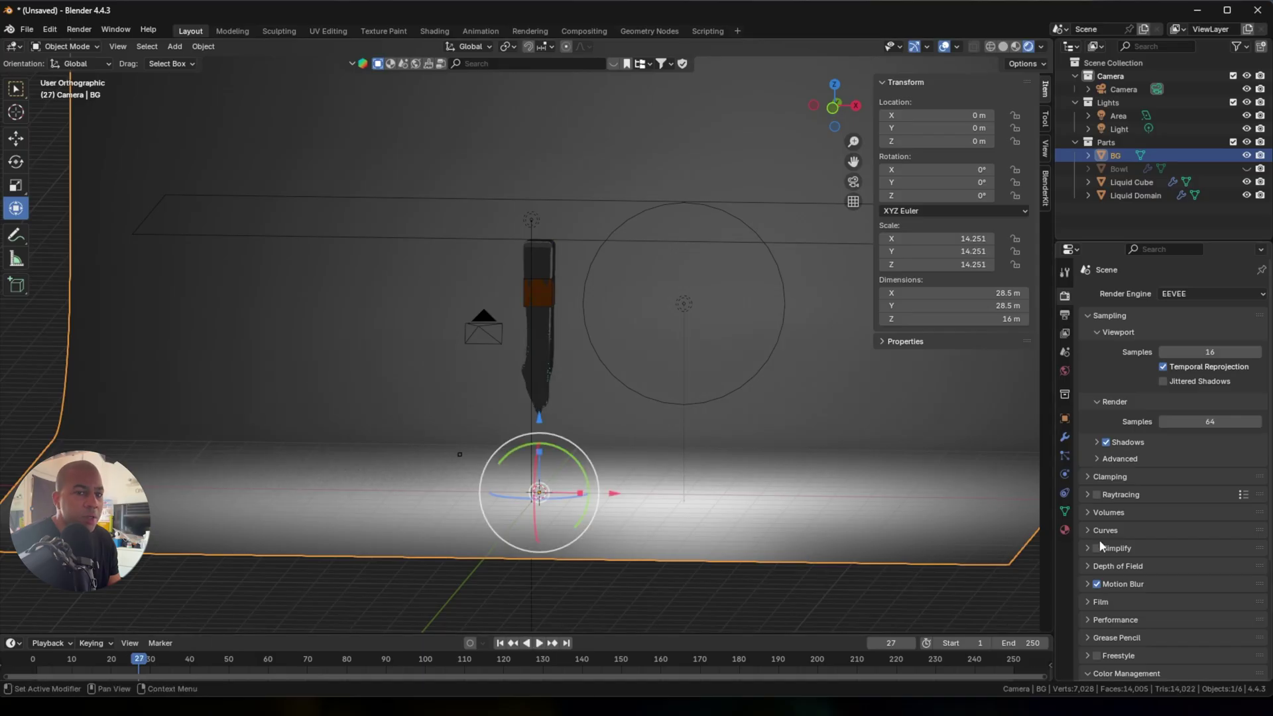
Free the Liquid Domain's cached fluid simulation and bake it all again.
scroll(1109, 536, down, 6)
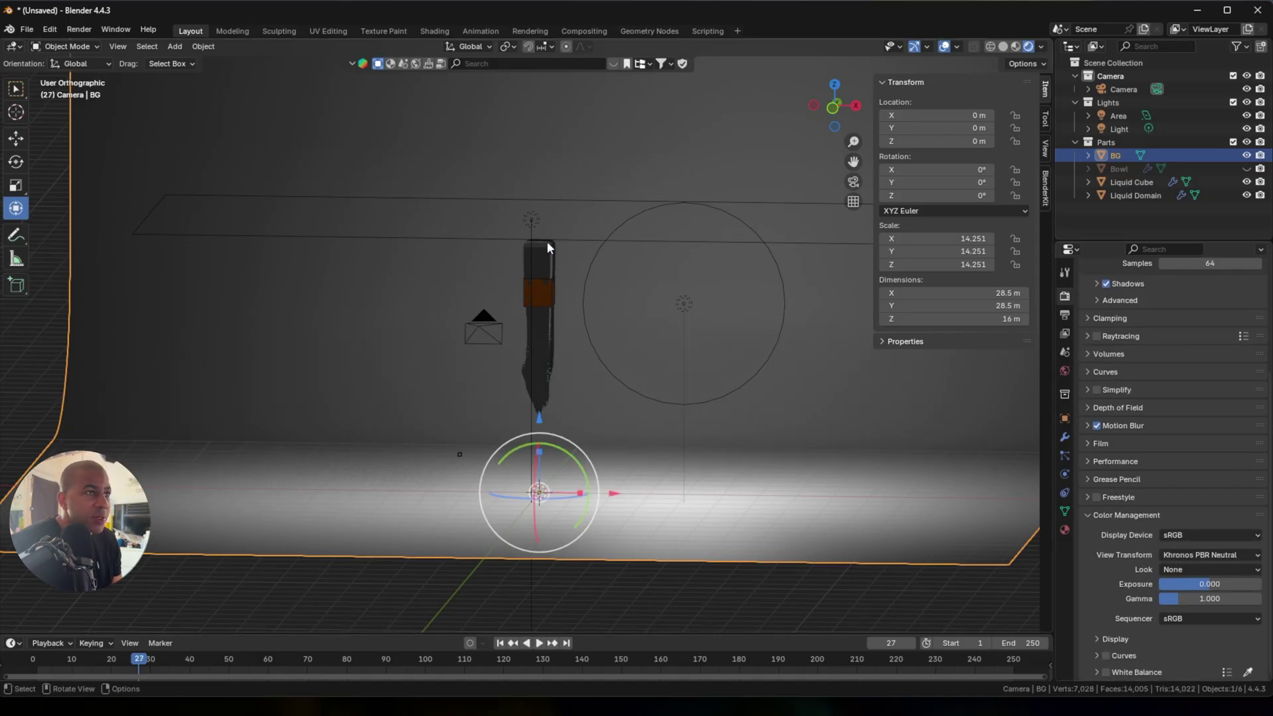
click(1135, 195)
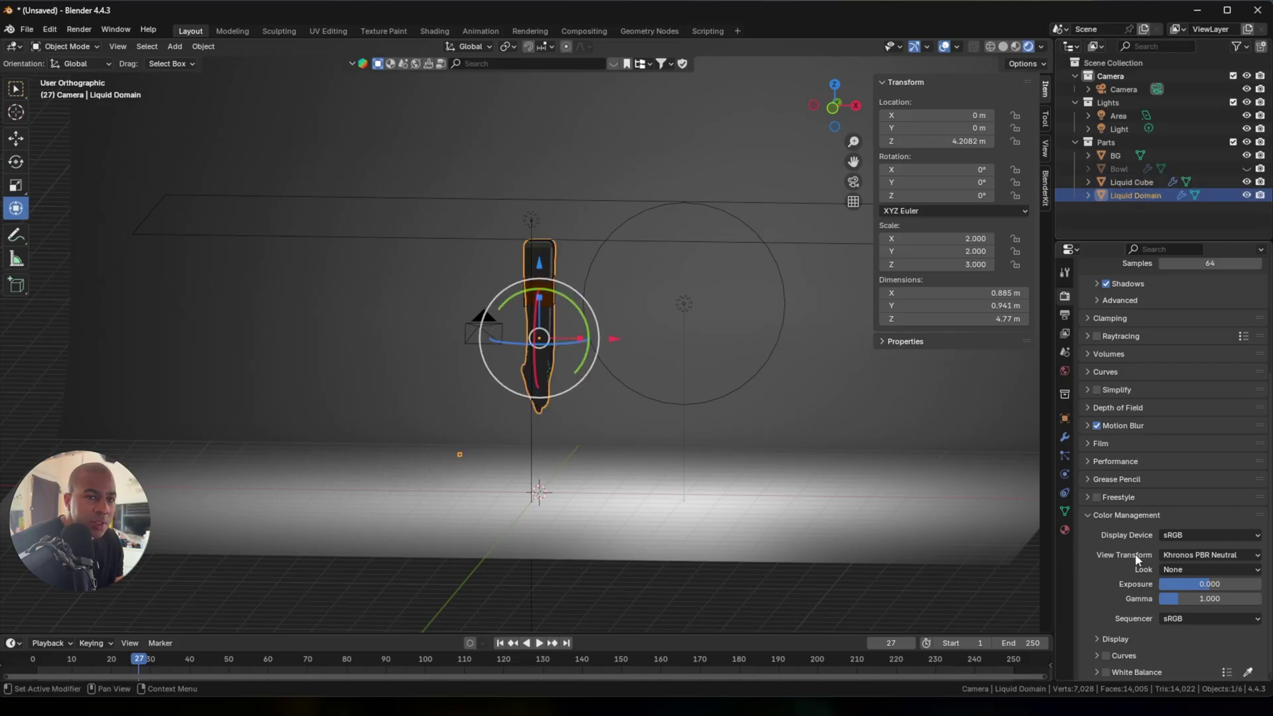
click(1065, 474)
click(1161, 619)
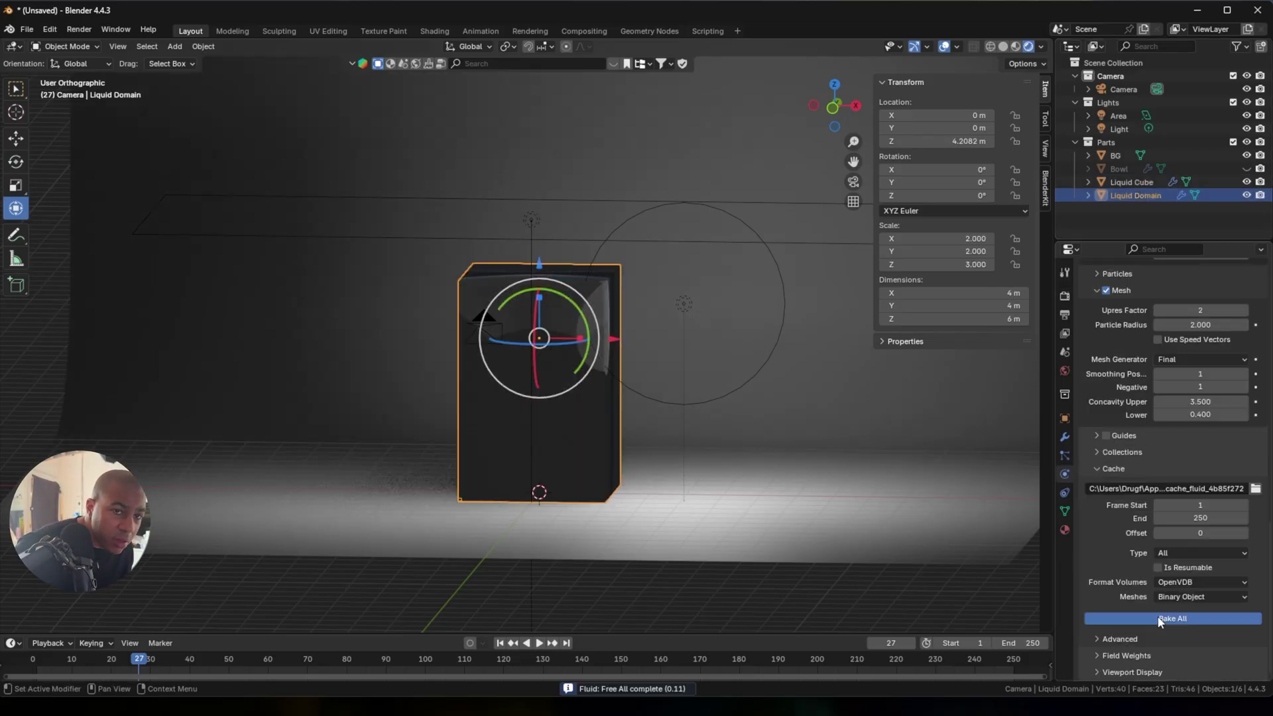
click(1161, 618)
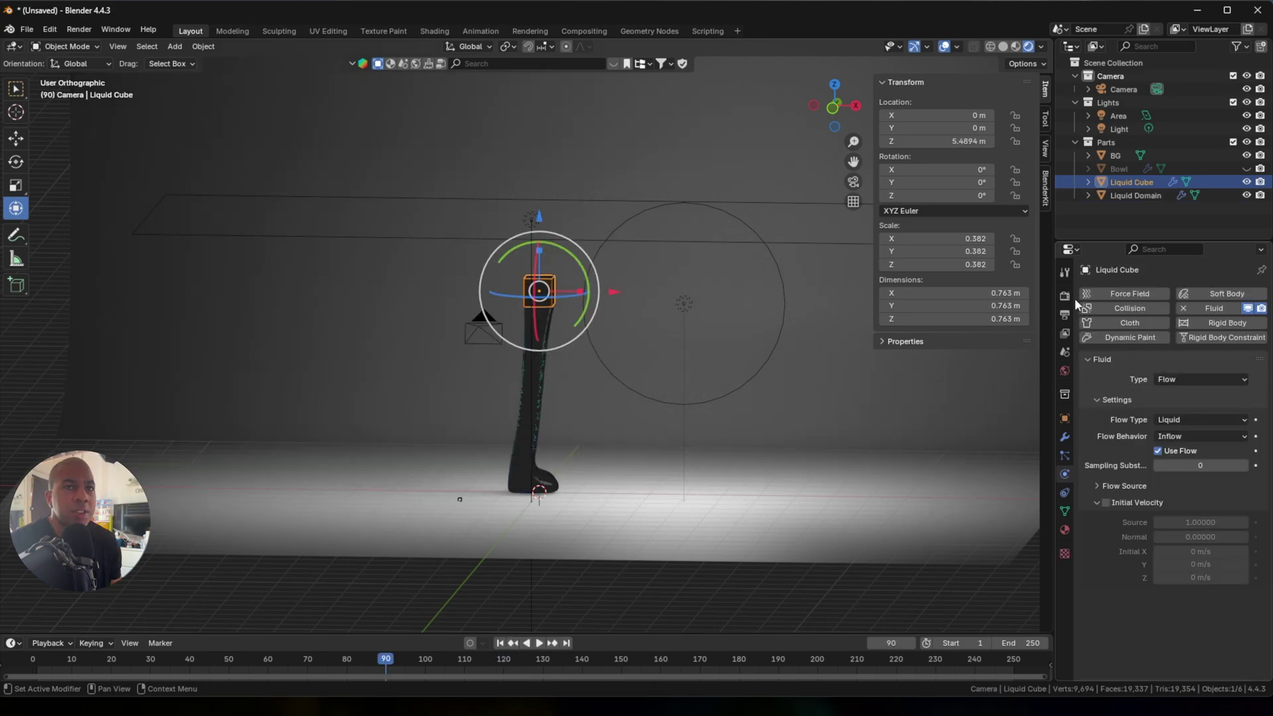
Change the scene's render engine to Cycles.
click(1064, 297)
click(1231, 294)
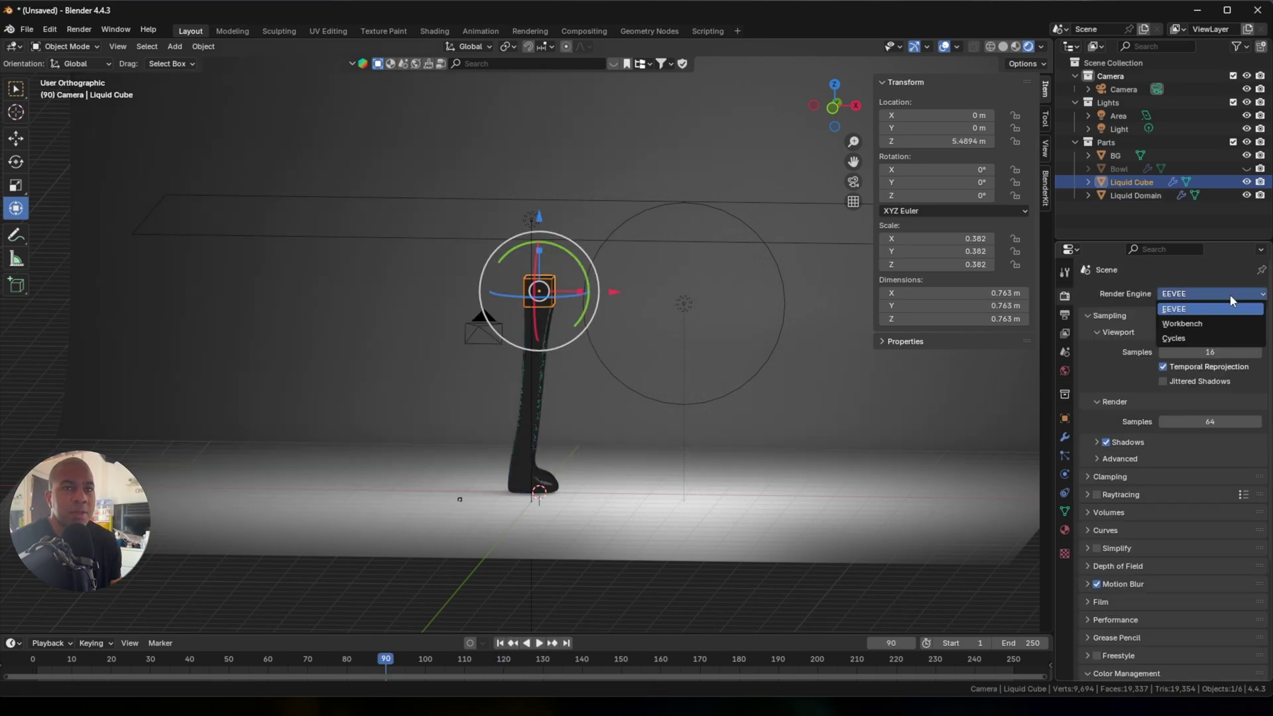
click(1216, 329)
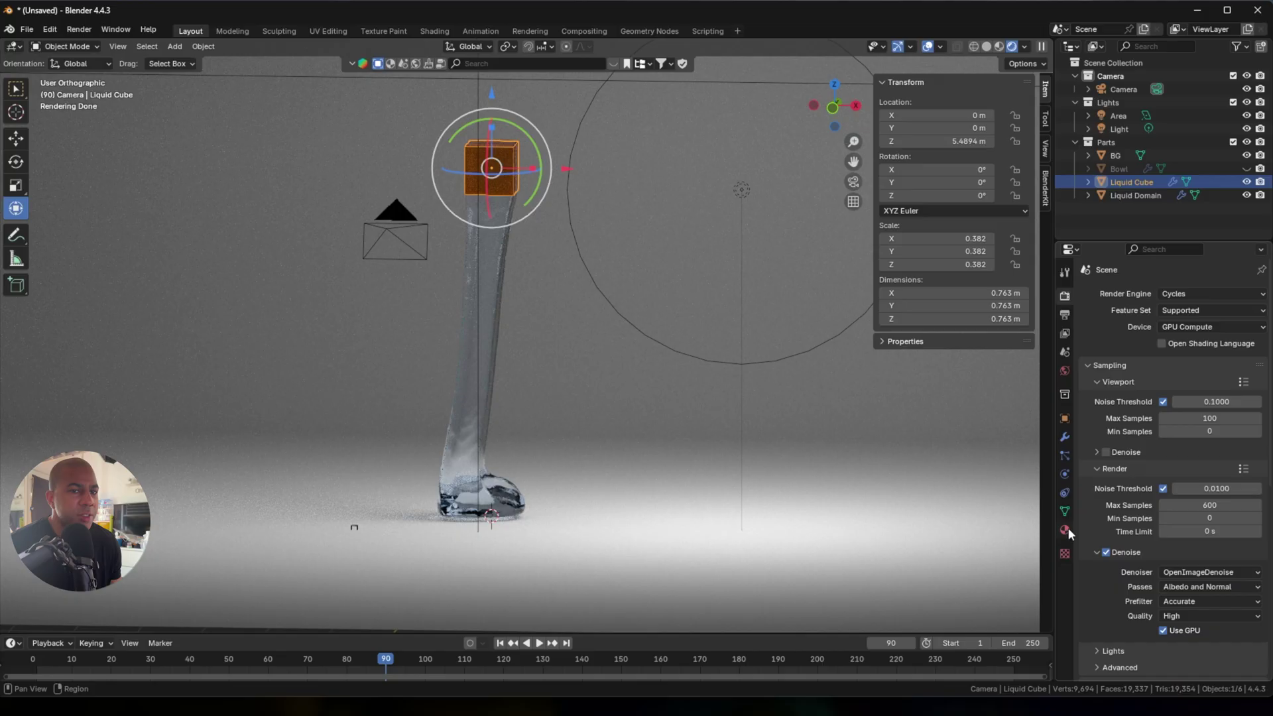
Set the Glass BSDF color of the Liquid Domain Material to orange.
click(1065, 530)
click(1135, 194)
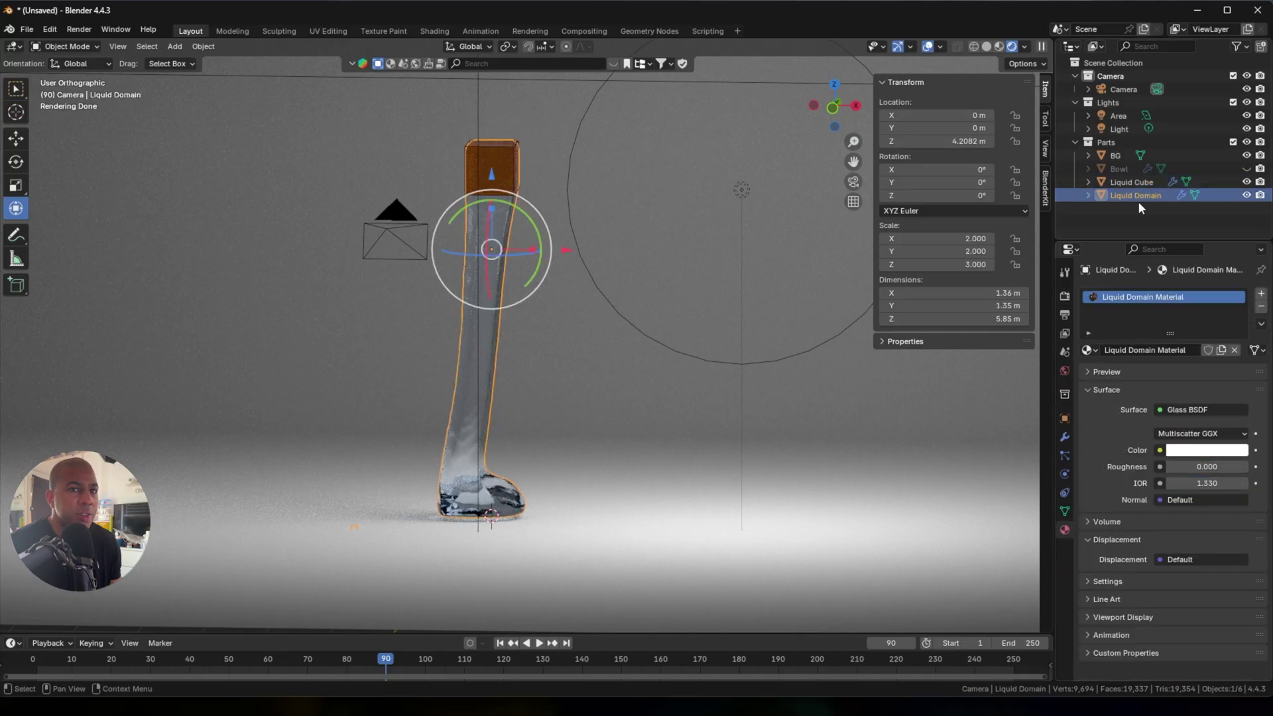
click(1192, 451)
drag(1170, 312, 1162, 324)
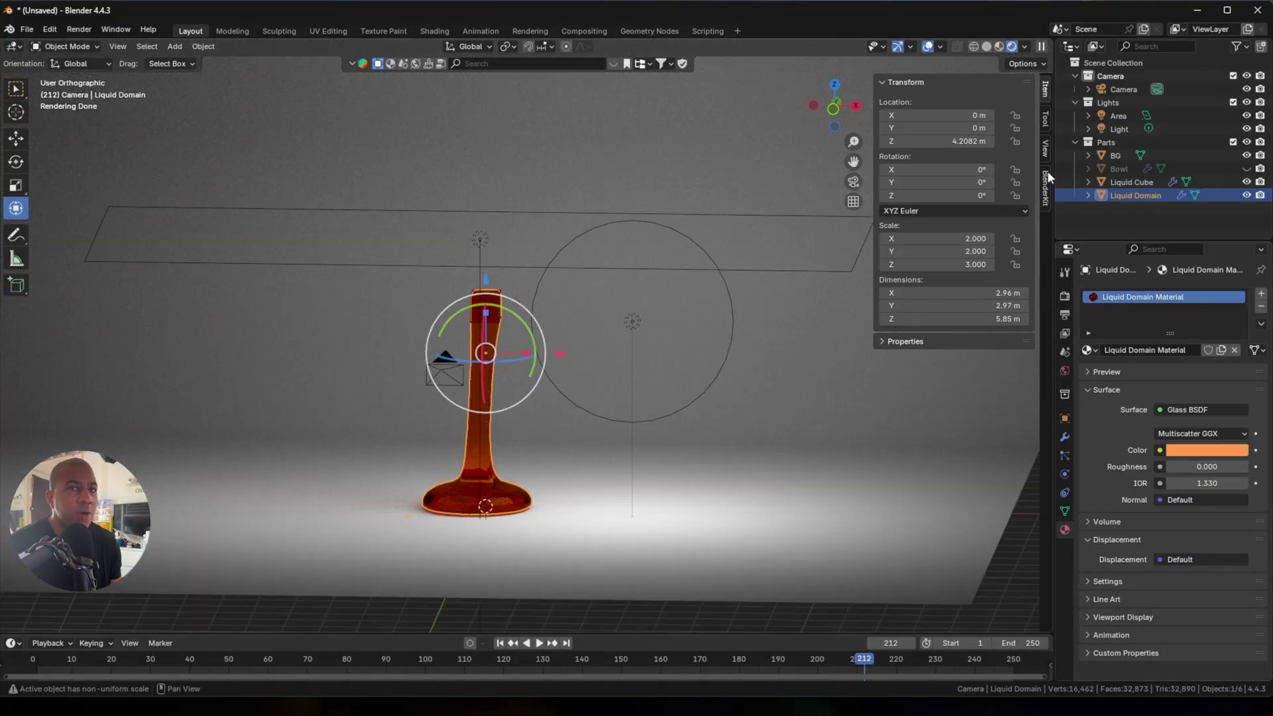
Hide the Liquid Cube in the viewport and play the animation to check the orange liquid pouring.
click(1246, 182)
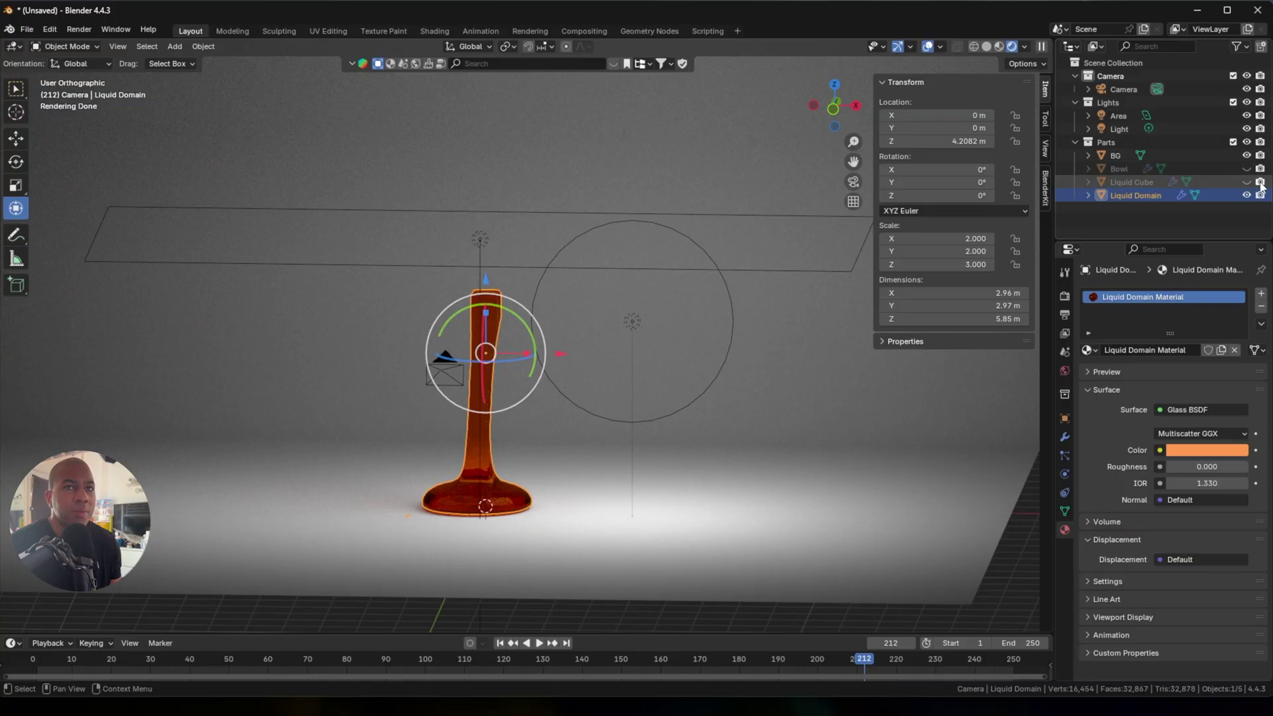
key(space)
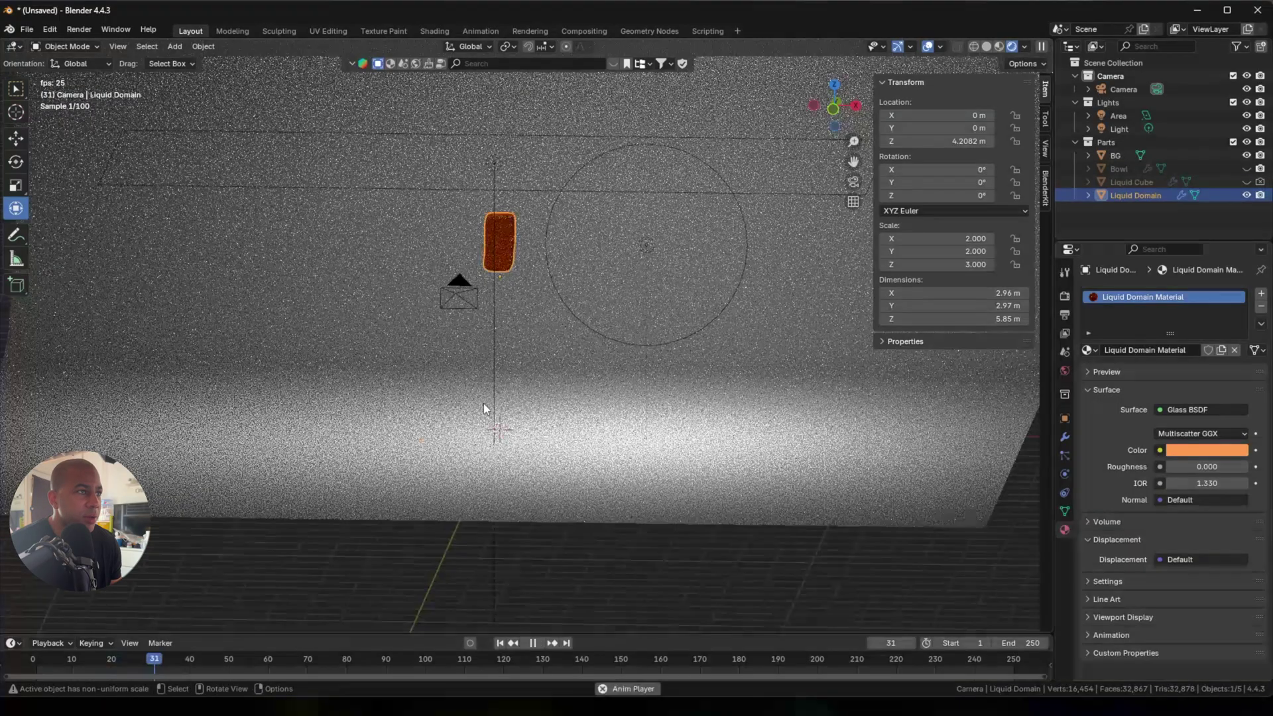
key(space)
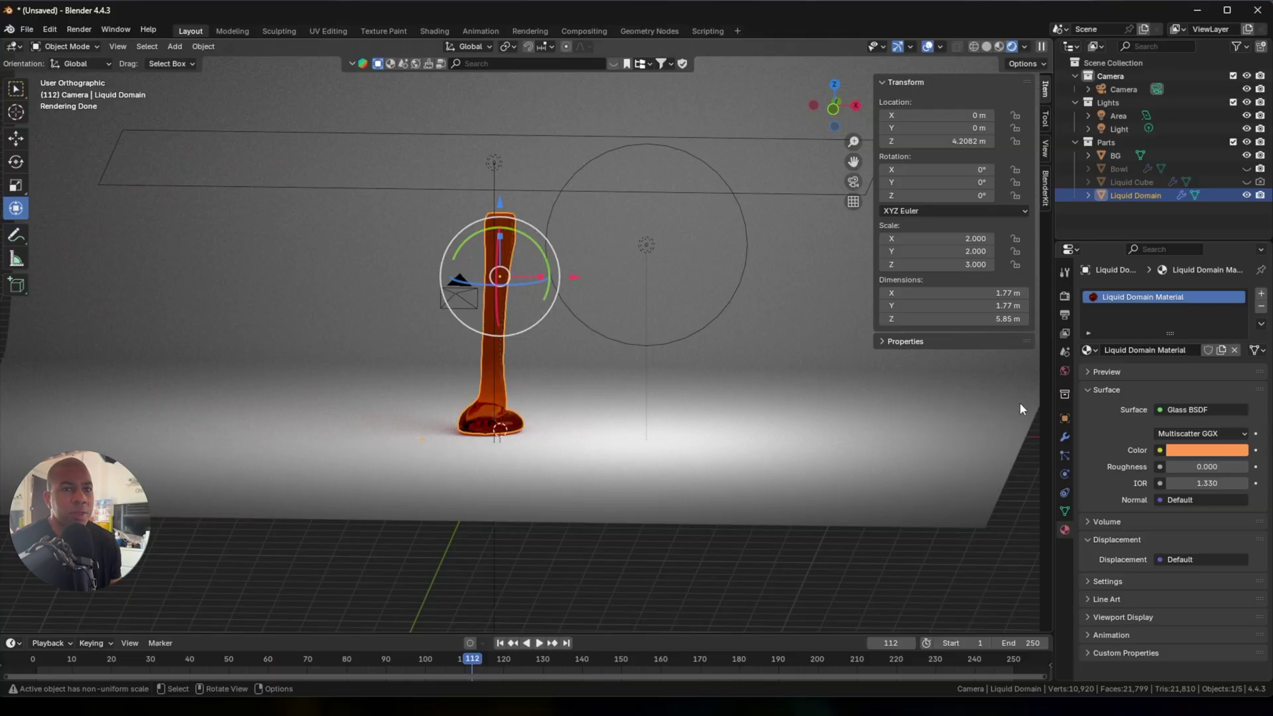